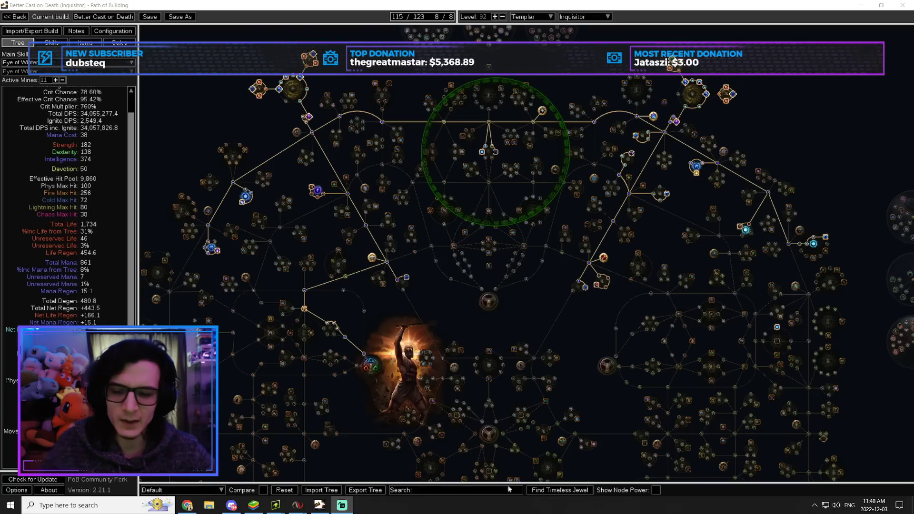
- Switch to the browser and watch the "Uber maven skip lowest budget" YouTube video in full screen, leaving full screen when done
left_click(187, 505)
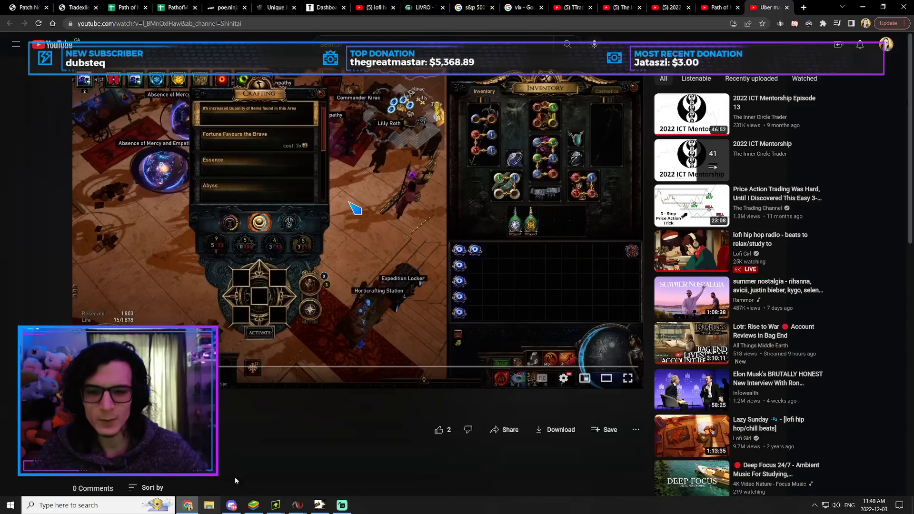
left_click(627, 378)
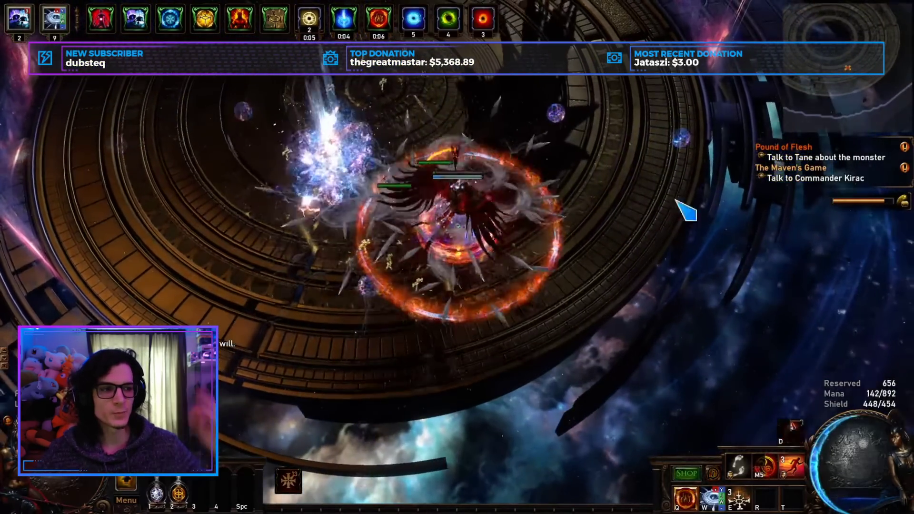
mouse_move(367, 157)
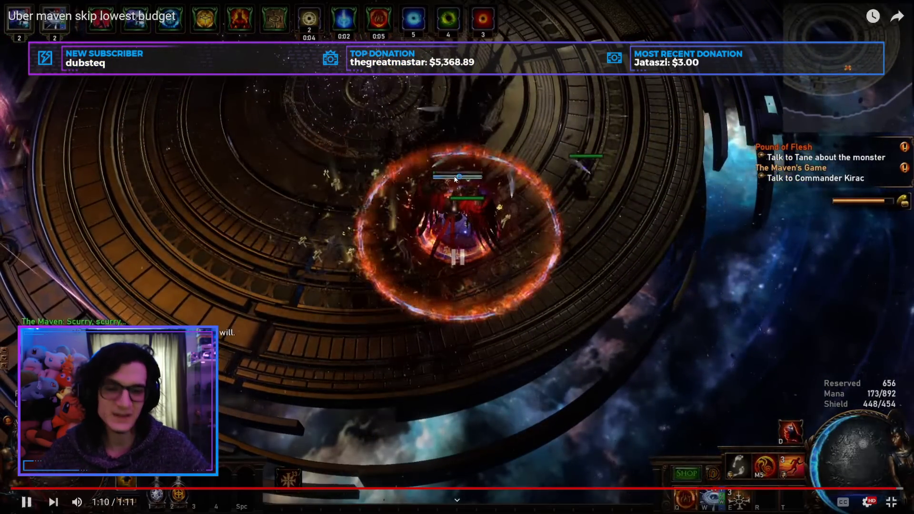
left_click(891, 502)
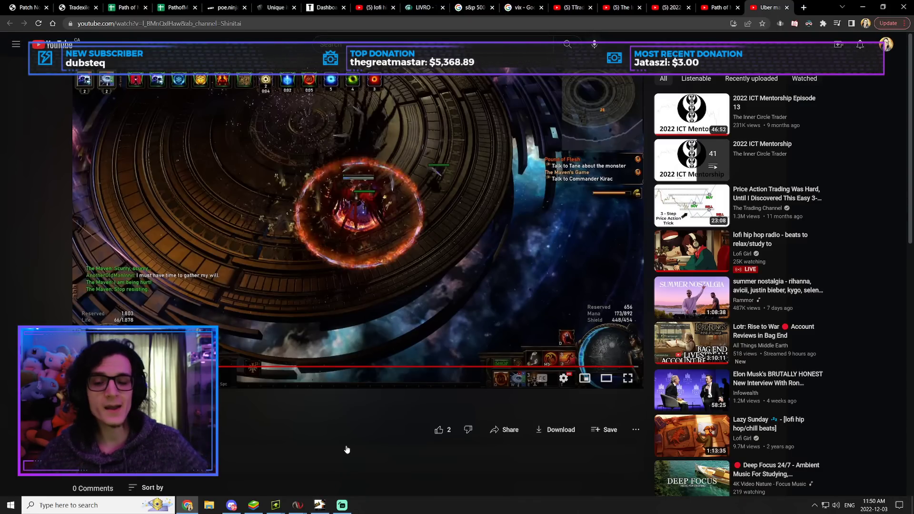
- Switch to Path of Building and examine the Inquisitor's allocated passive tree, including its point totals and required level
left_click(320, 505)
scroll(517, 336, "up", 2)
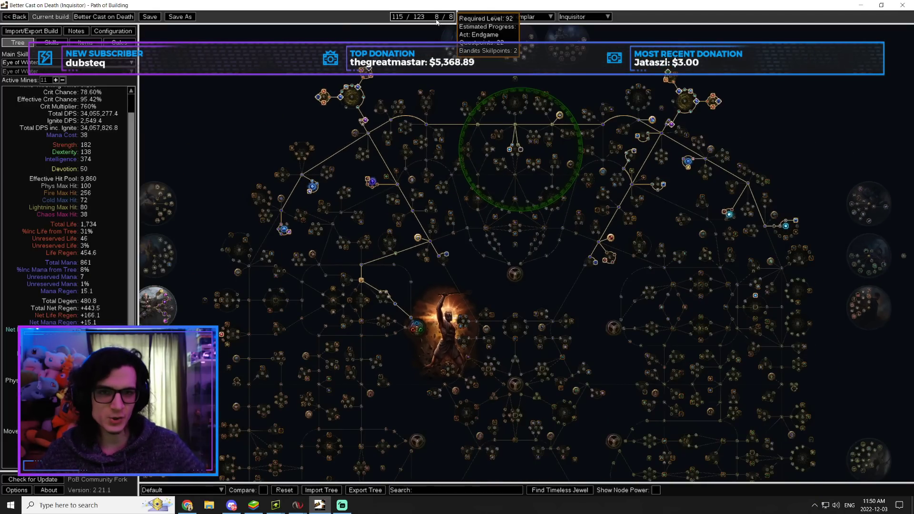
left_click_drag(610, 77, 592, 98)
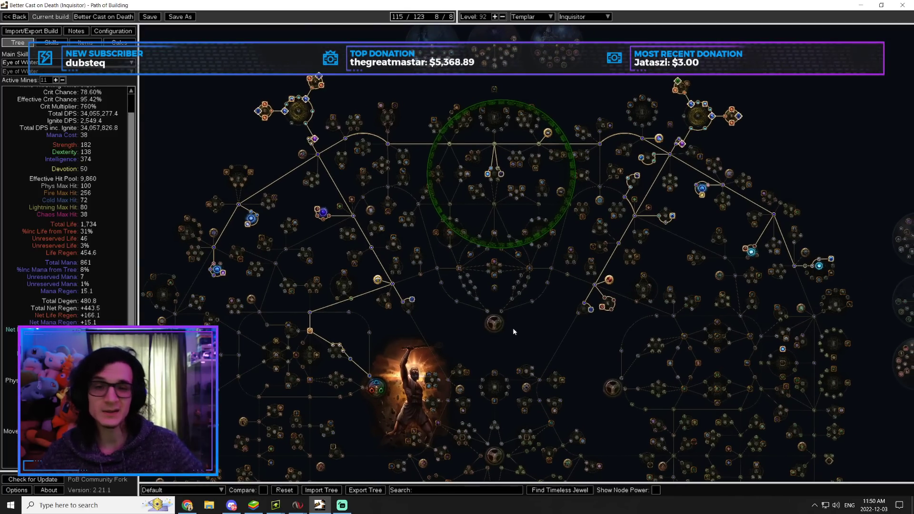
left_click_drag(507, 63, 501, 80)
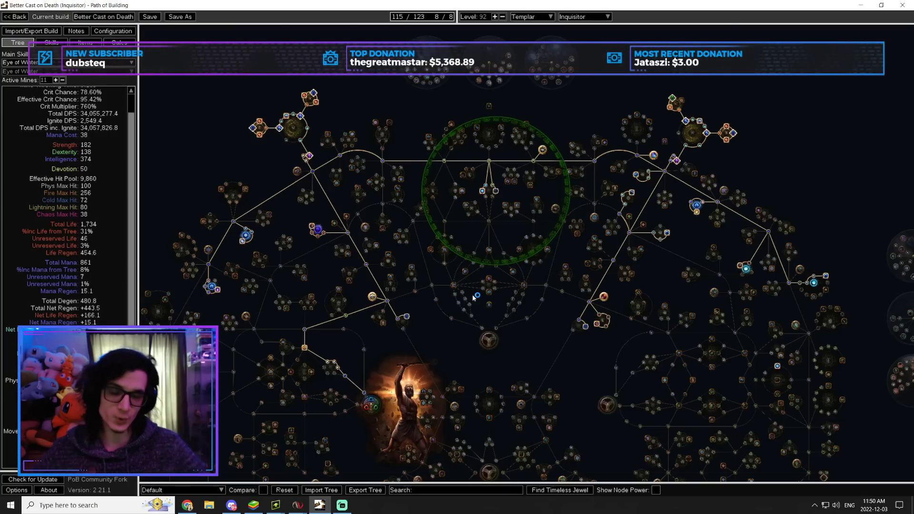
mouse_move(429, 16)
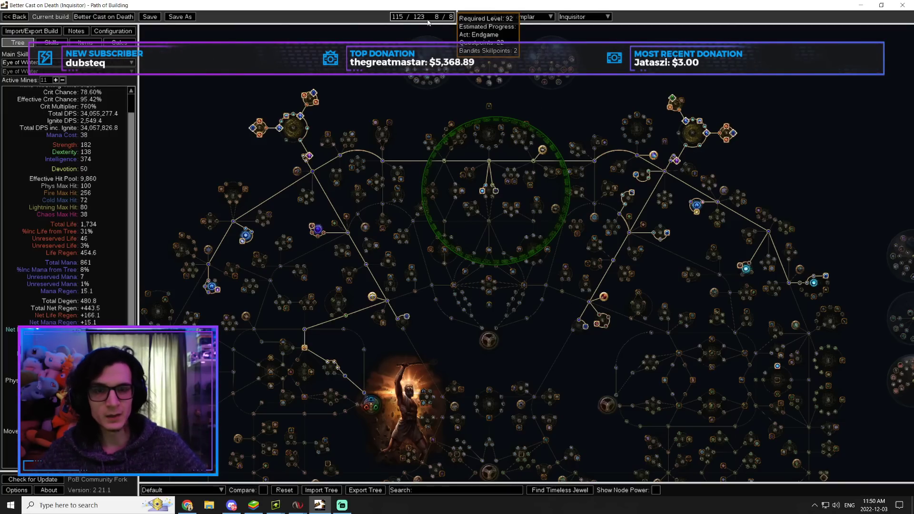
left_click_drag(351, 80, 344, 72)
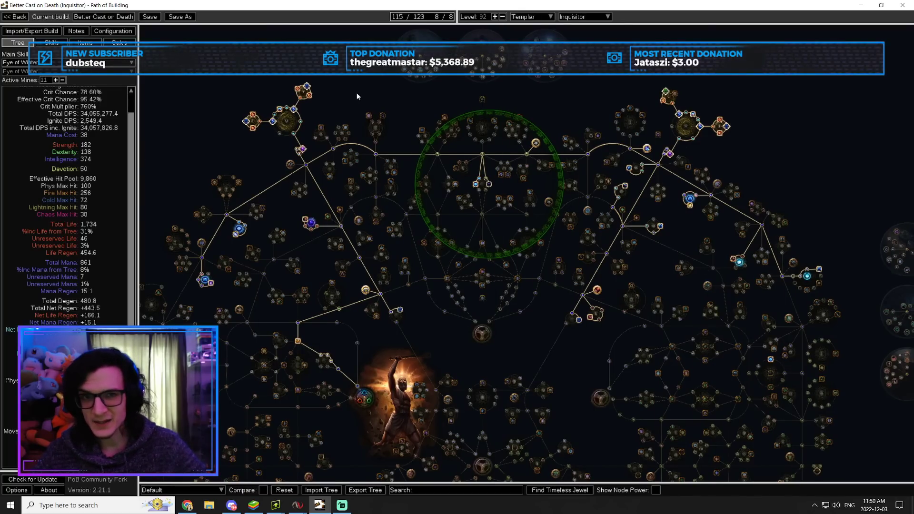
left_click_drag(357, 94, 356, 97)
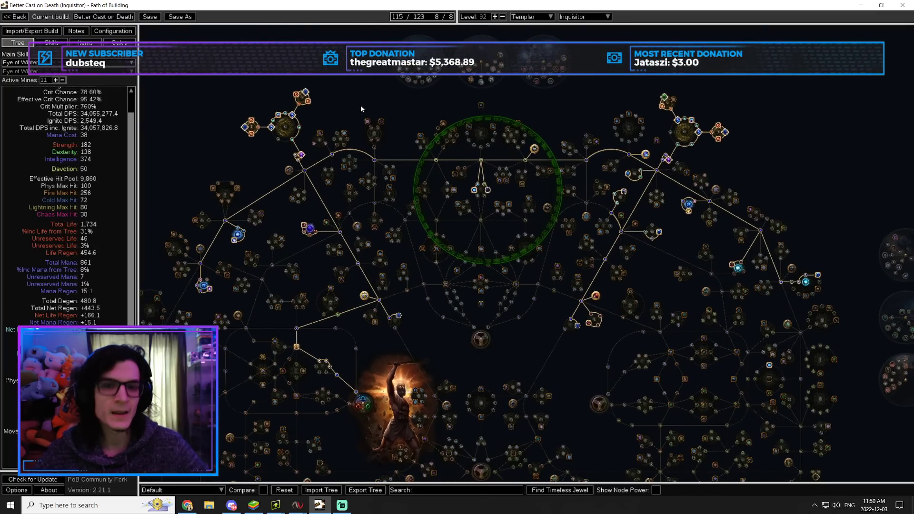
left_click_drag(481, 385, 480, 349)
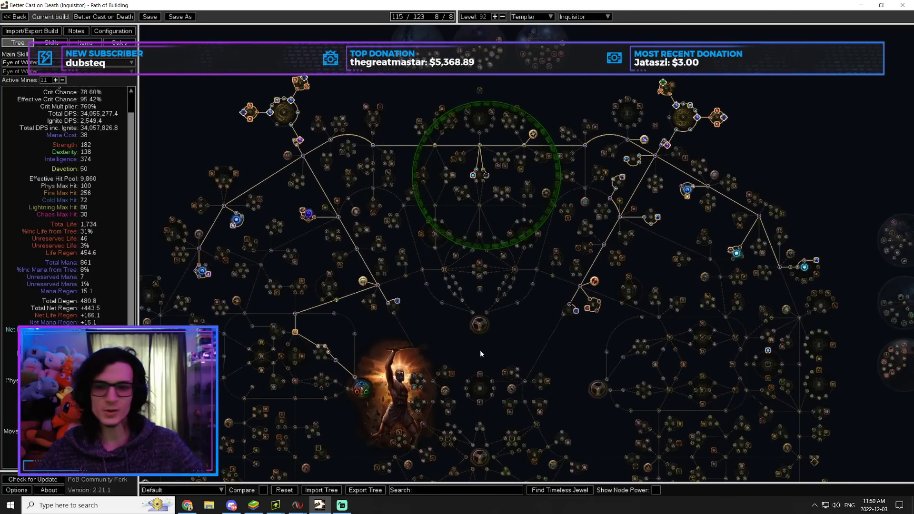
left_click_drag(480, 353, 489, 342)
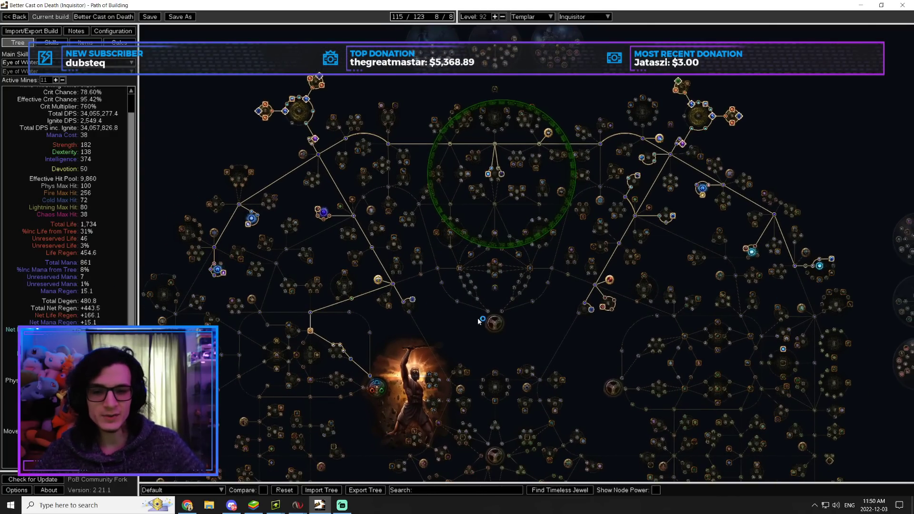
left_click_drag(479, 322, 457, 257)
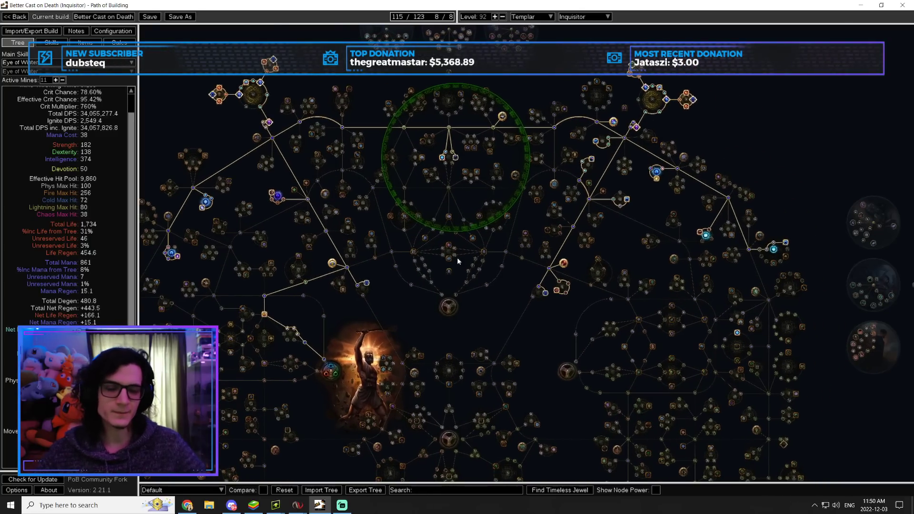
left_click_drag(652, 325, 680, 327)
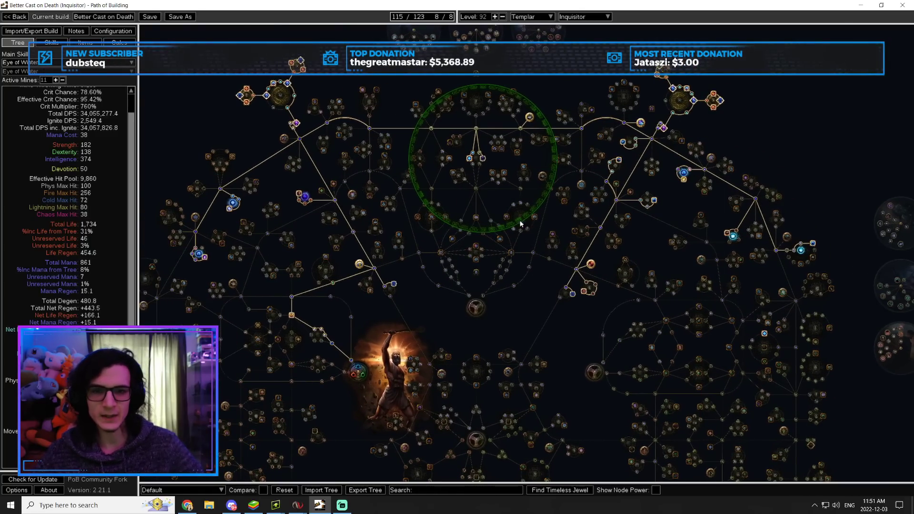
left_click_drag(493, 348, 495, 328)
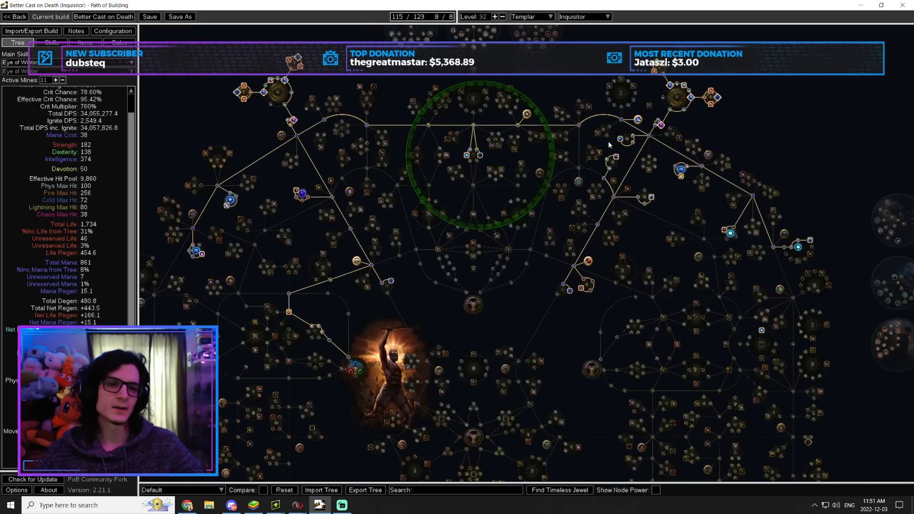
mouse_move(640, 123)
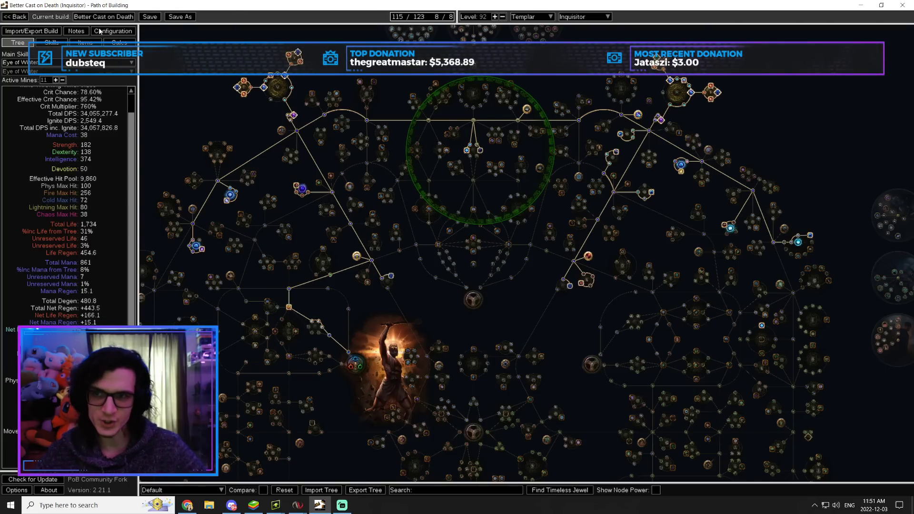
- Check the build's item list and inspect the Large Cluster Jewel with Sadist on the passive tree
left_click(85, 43)
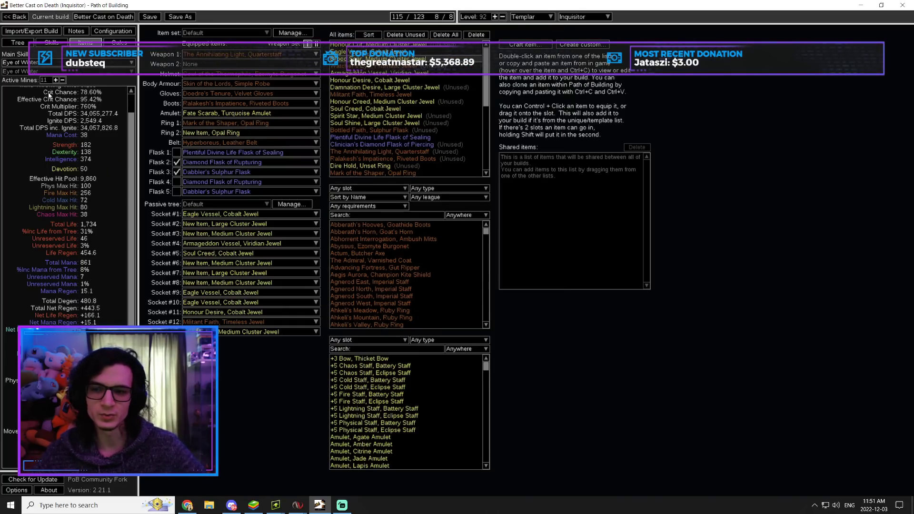
left_click(27, 45)
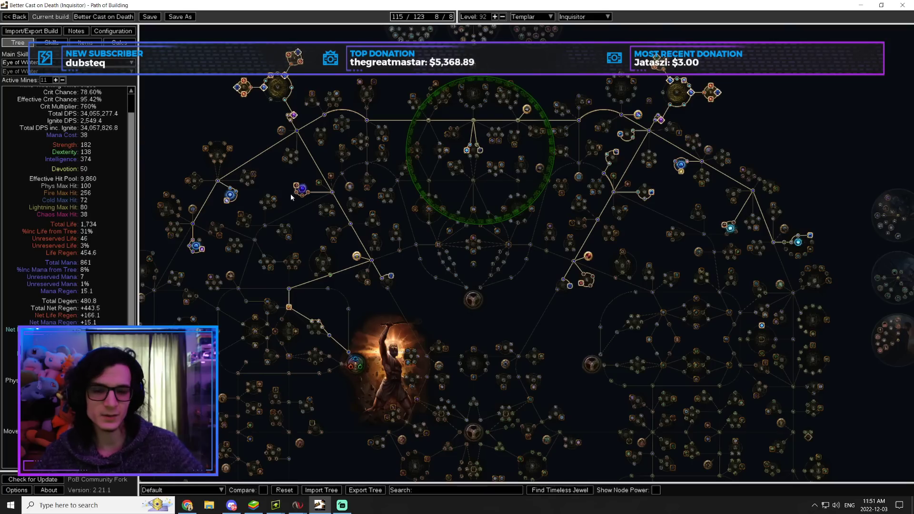
left_click_drag(290, 193, 361, 168)
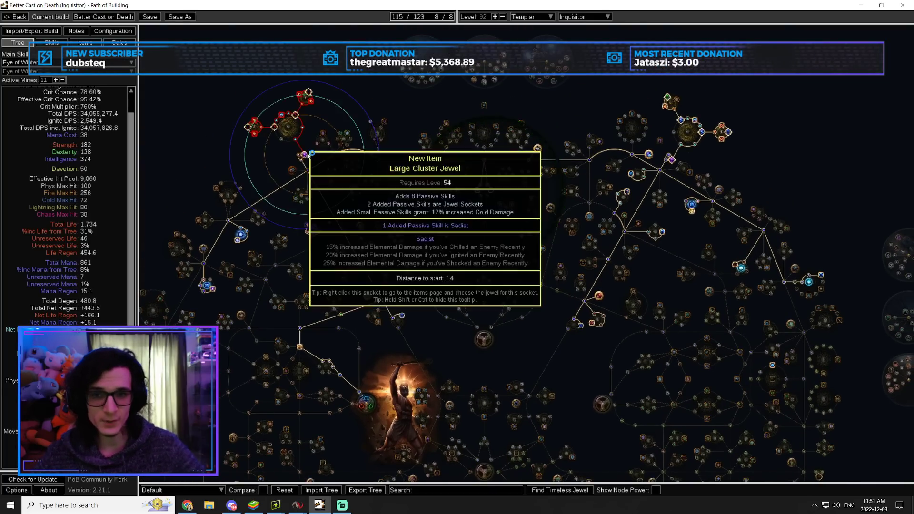
left_click_drag(678, 356, 689, 322)
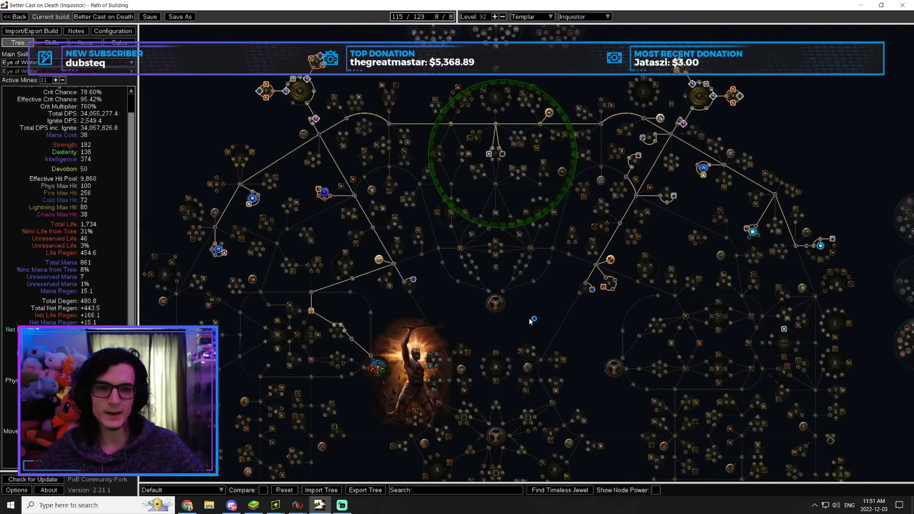
- Review the Summon Skitterbots, Vitality, Flame Dash gem group and compare the build's damage with and without the Pain Attunement keystone
left_click(51, 42)
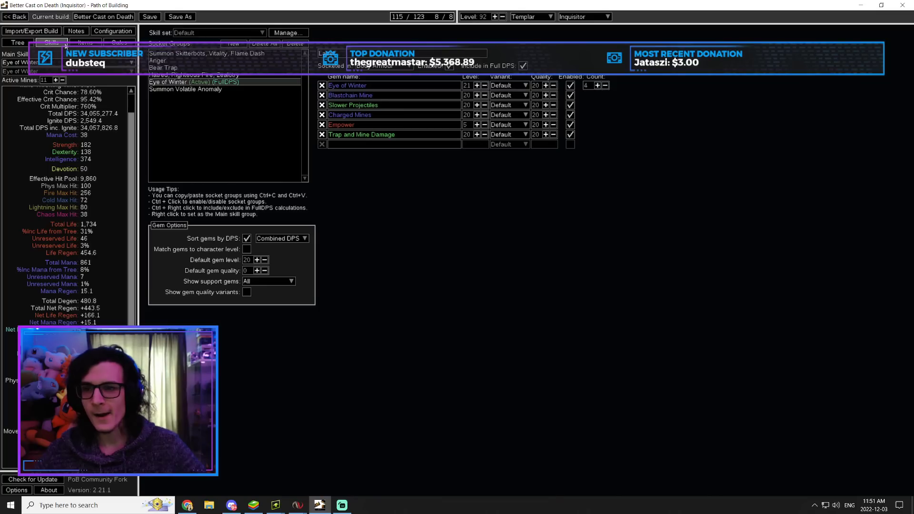
left_click(171, 56)
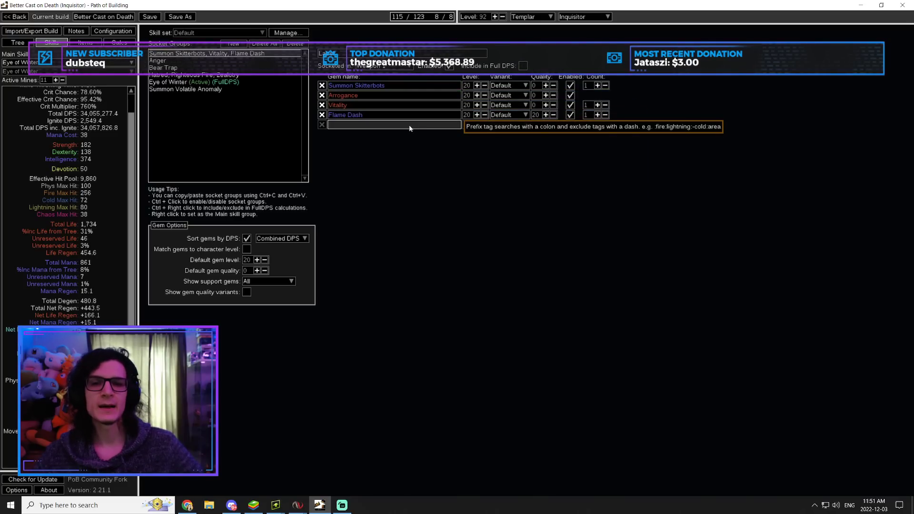
left_click(17, 43)
left_click_drag(595, 258, 578, 230)
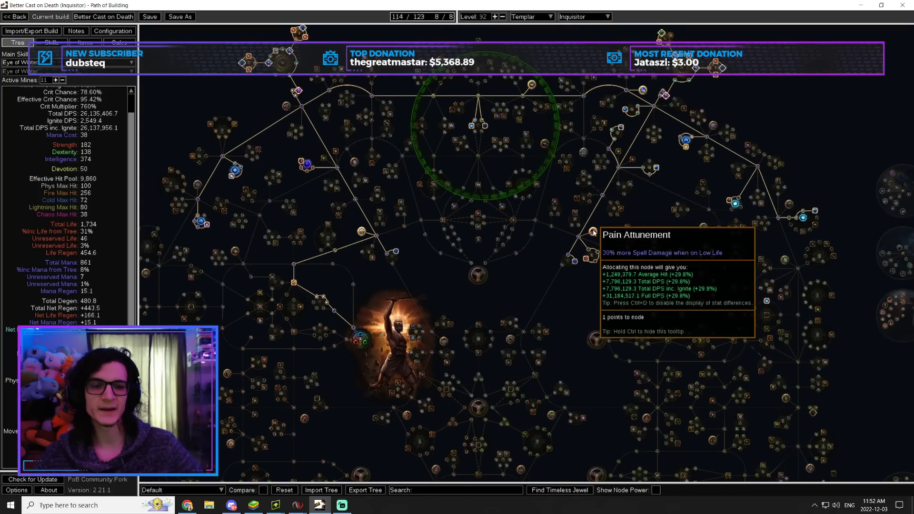
- Check the equipped staff's stats and review the gems in the Anger socket group
left_click(57, 43)
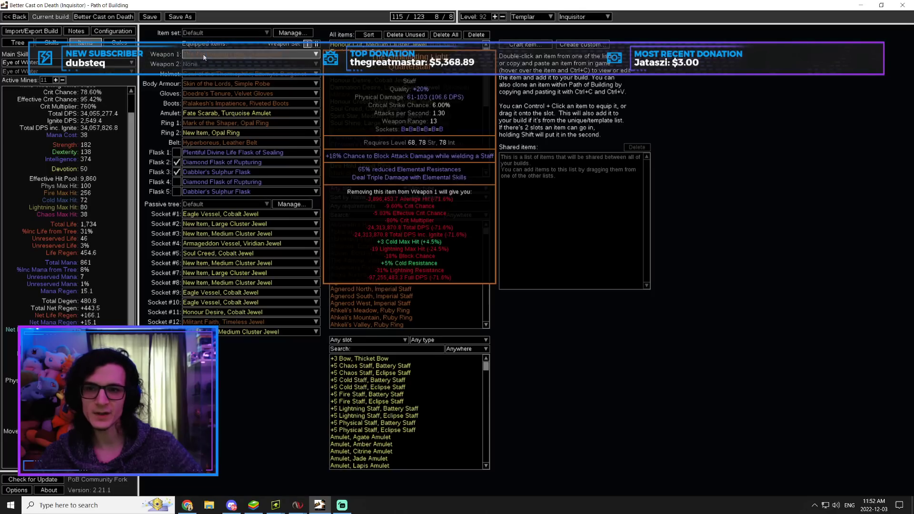
left_click(158, 60)
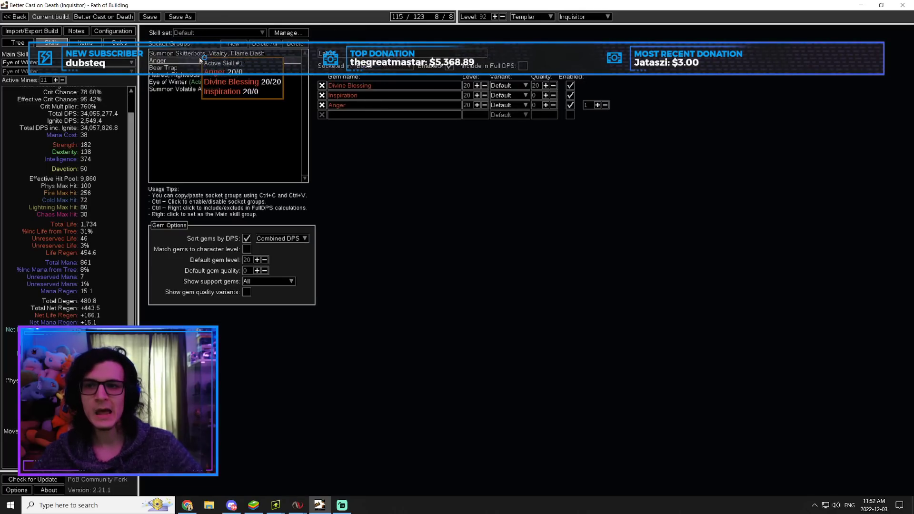
left_click(369, 102)
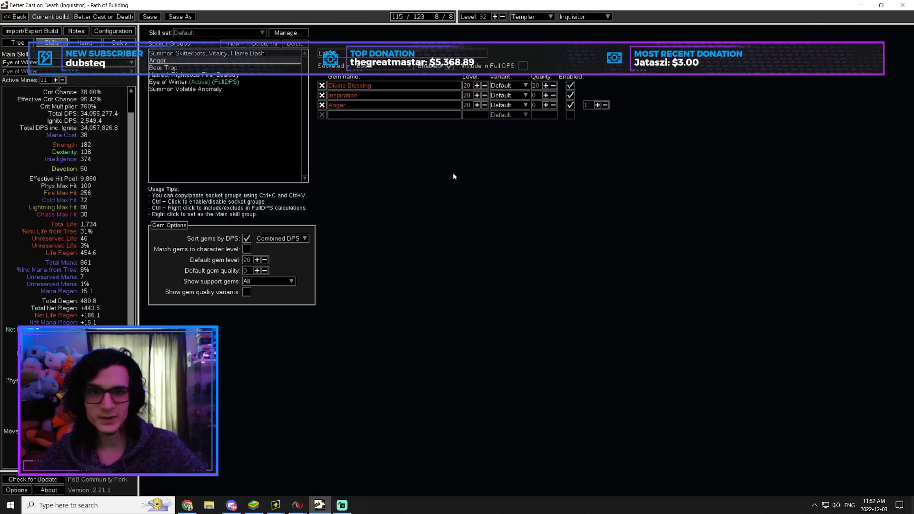
- Review the Bear Trap socket group and compare the build's stats with the Frost Shield gem enabled and disabled
left_click(199, 68)
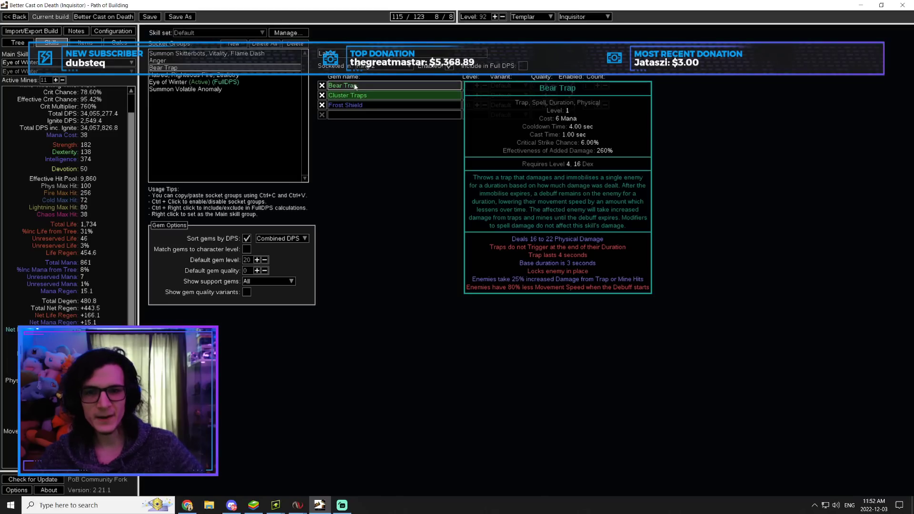
left_click(565, 105)
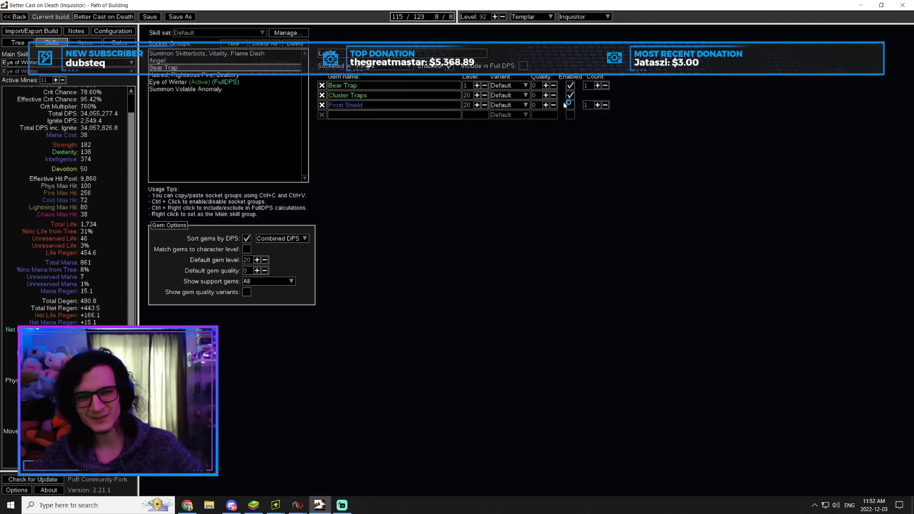
mouse_move(365, 88)
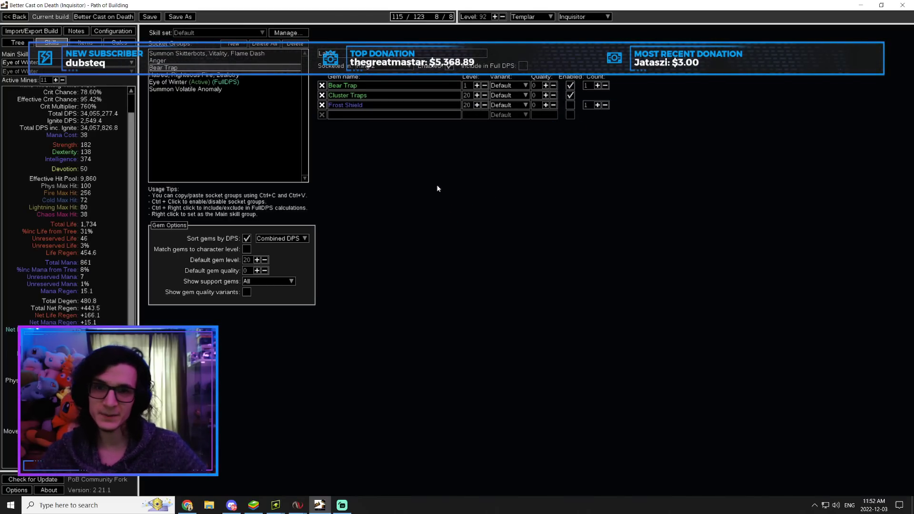
left_click(569, 105)
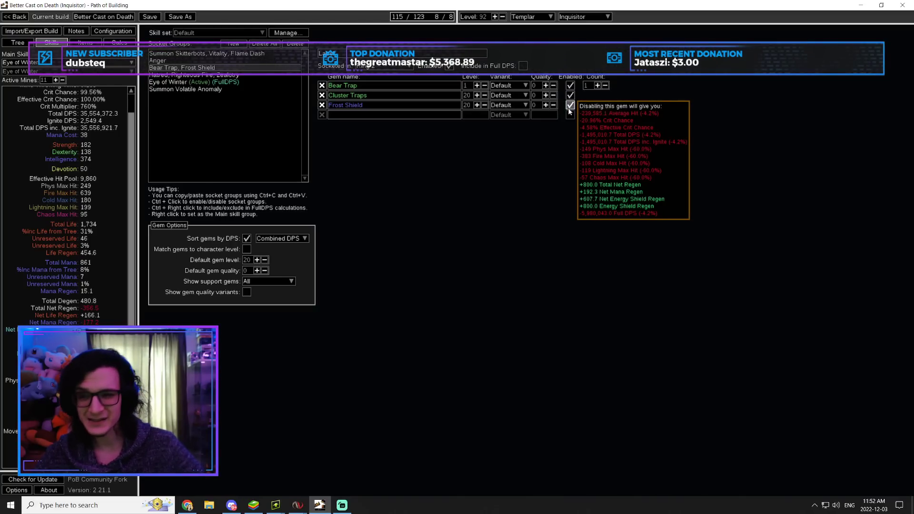
left_click(569, 109)
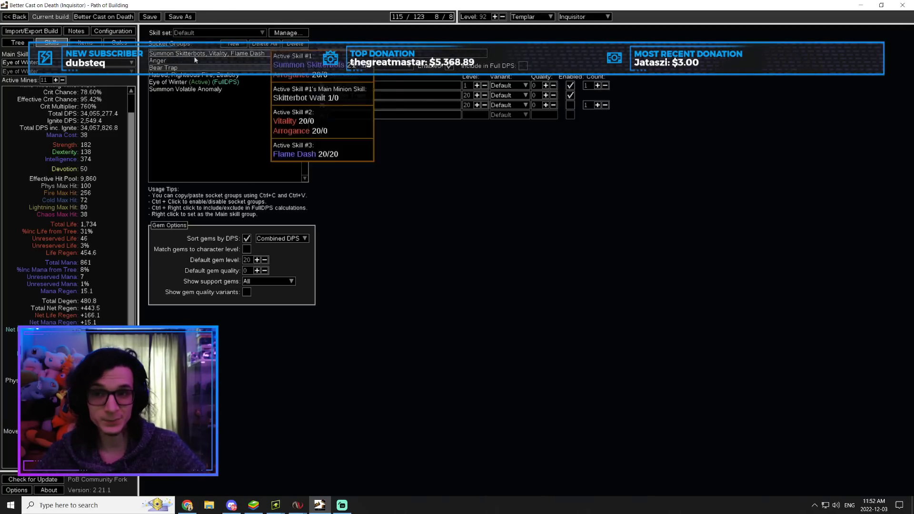
- Review the Hatred, Righteous Fire, Zealotry group and each gem's damage contribution, and display the Eye of Winter group's gems
left_click(285, 74)
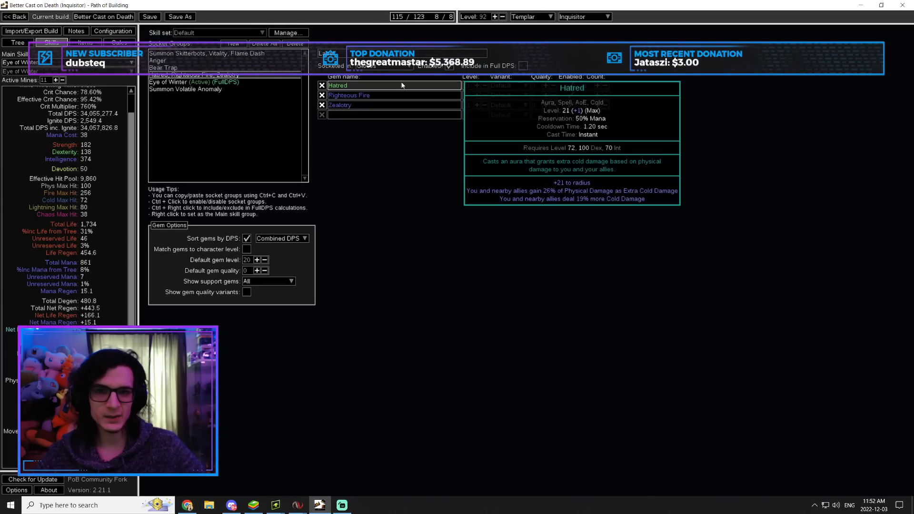
left_click(570, 105)
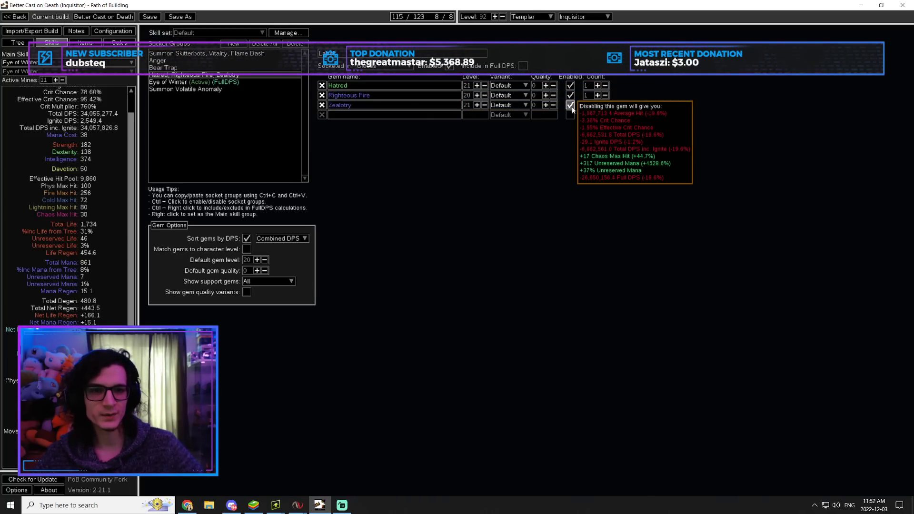
left_click(570, 107)
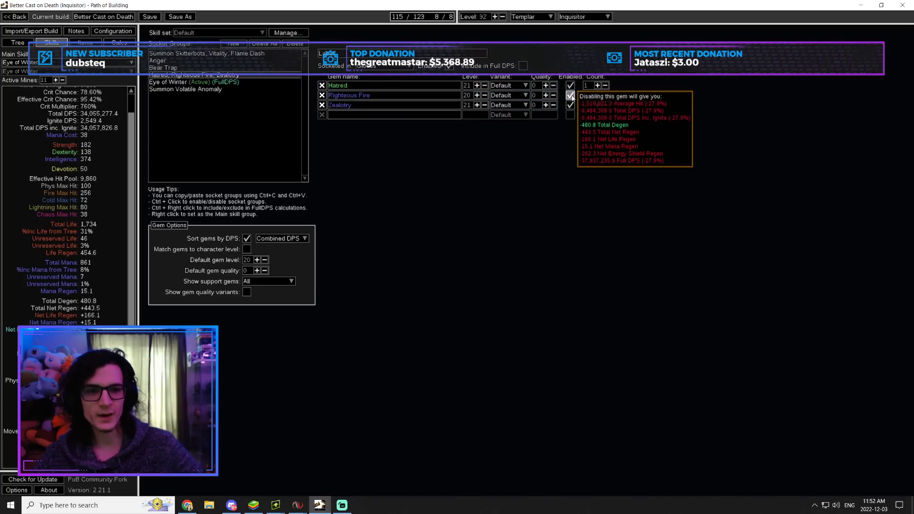
left_click(169, 81)
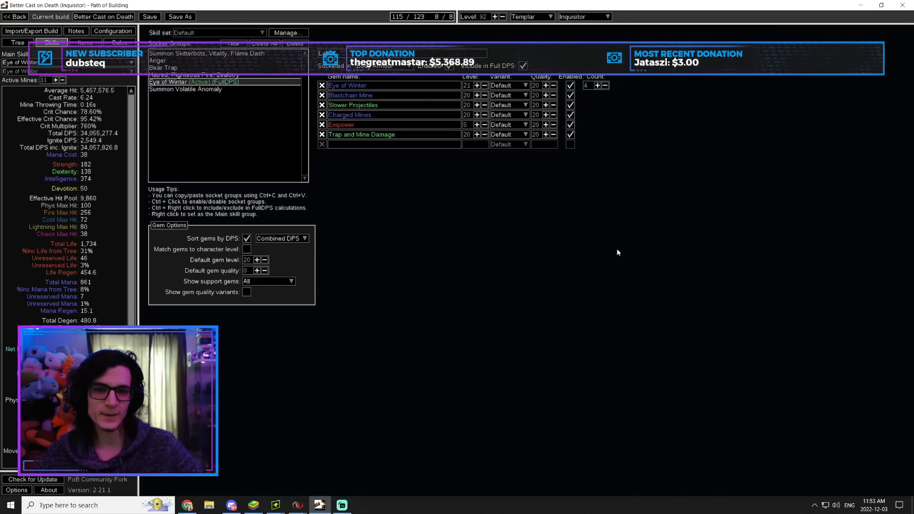
- Lower the Empower gem in the Eye of Winter group to level 3, save the build, and check the body armour's stats
left_click(484, 125)
left_click(484, 125)
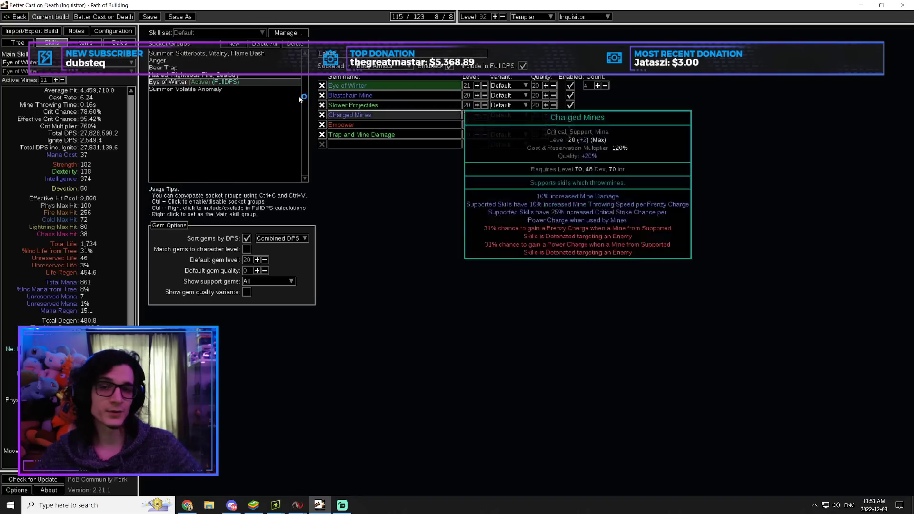
left_click(149, 17)
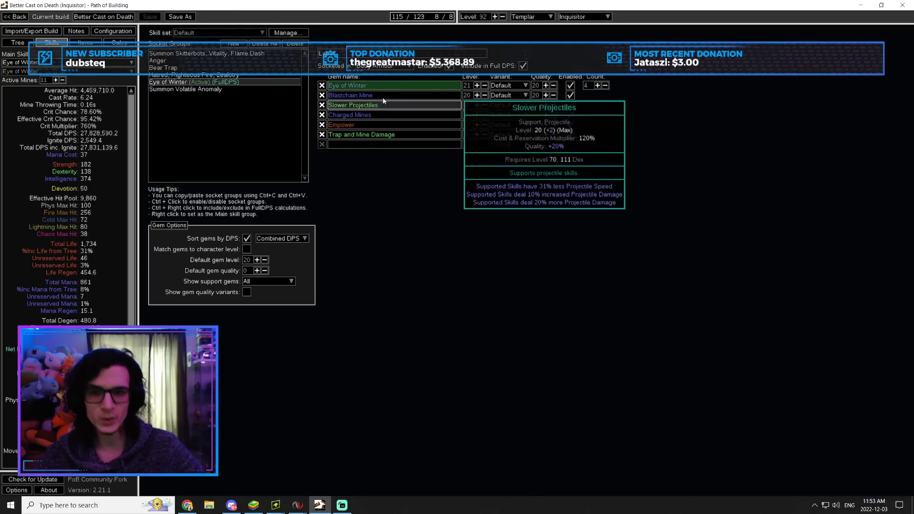
mouse_move(394, 69)
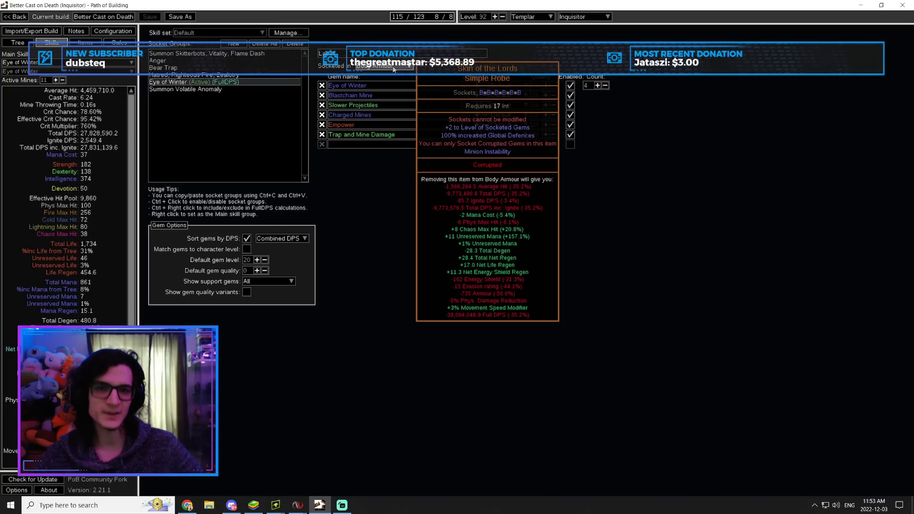
mouse_move(382, 128)
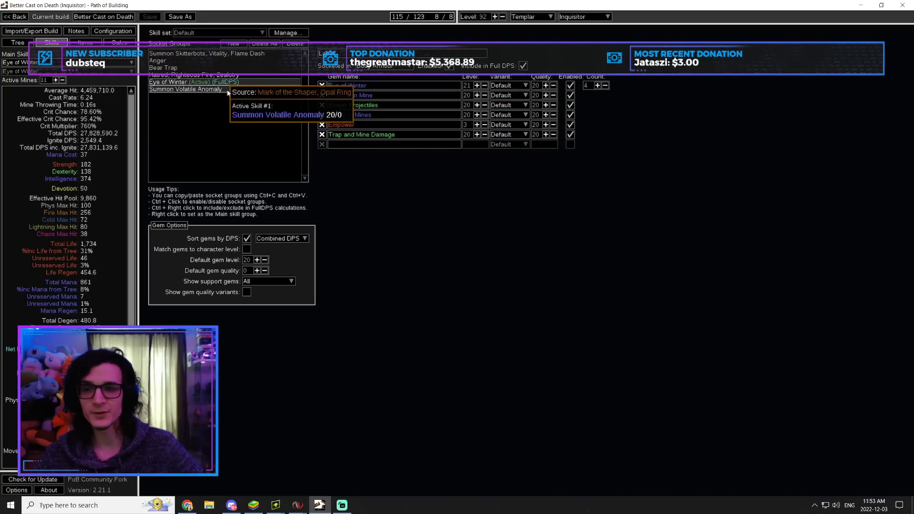
- Review the equipped staff's stats in the item list and examine the item-granted Infused node on the passive tree
left_click(85, 43)
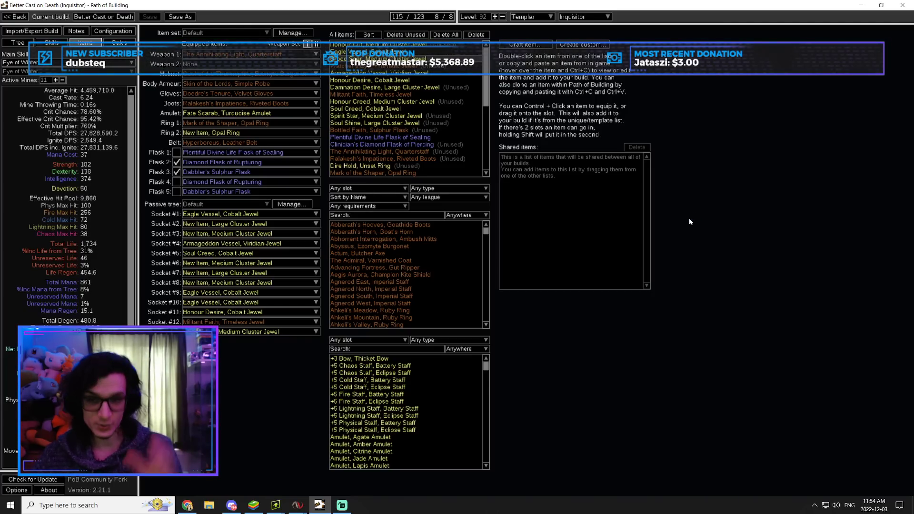
mouse_move(257, 53)
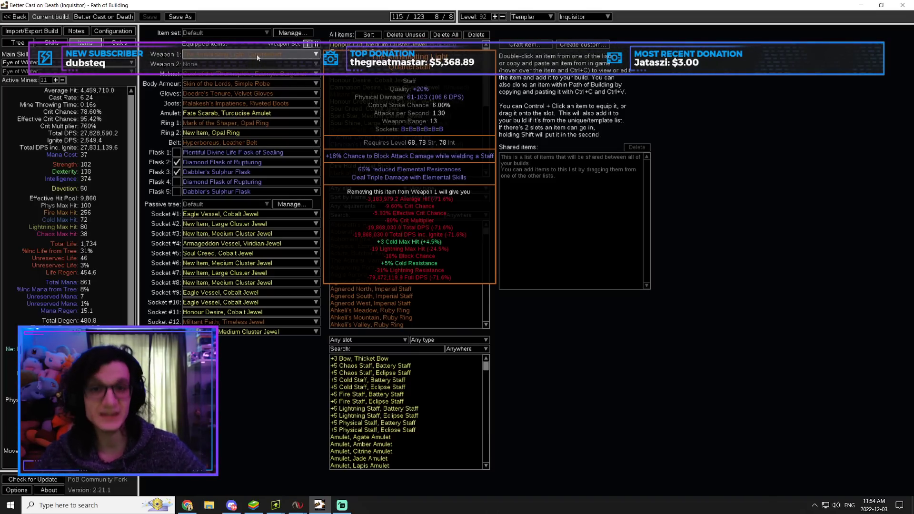
mouse_move(265, 79)
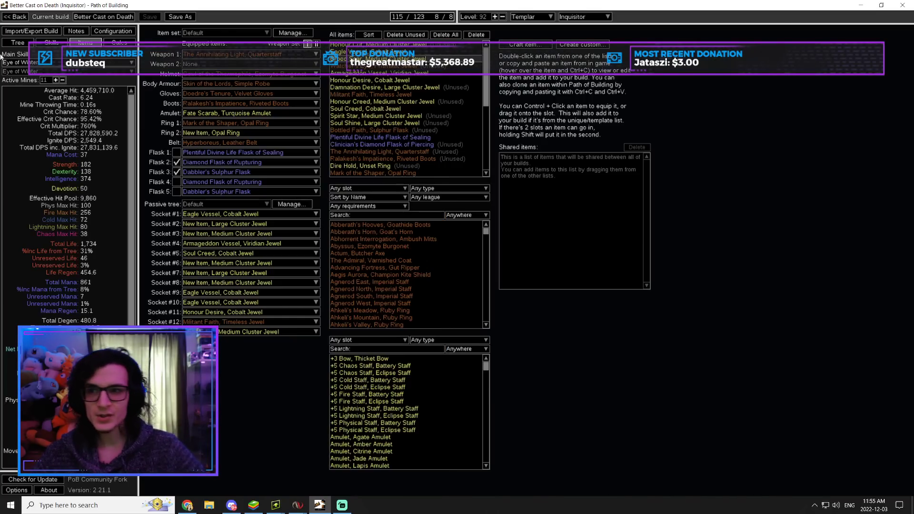
left_click(17, 42)
left_click_drag(497, 198, 340, 128)
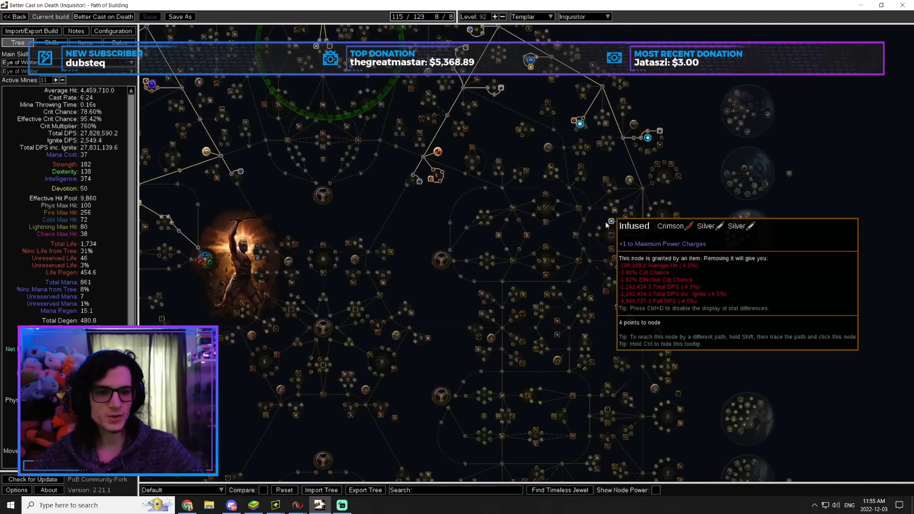
left_click_drag(614, 220, 599, 268)
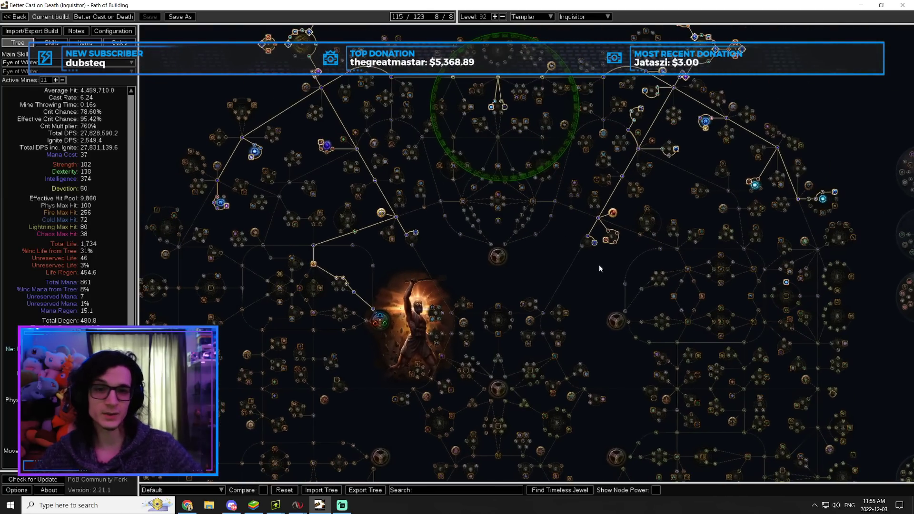
- Compare the build's stats with and without the Cowl of the Thermophile in the helmet slot, leaving it equipped
left_click(86, 43)
mouse_move(221, 83)
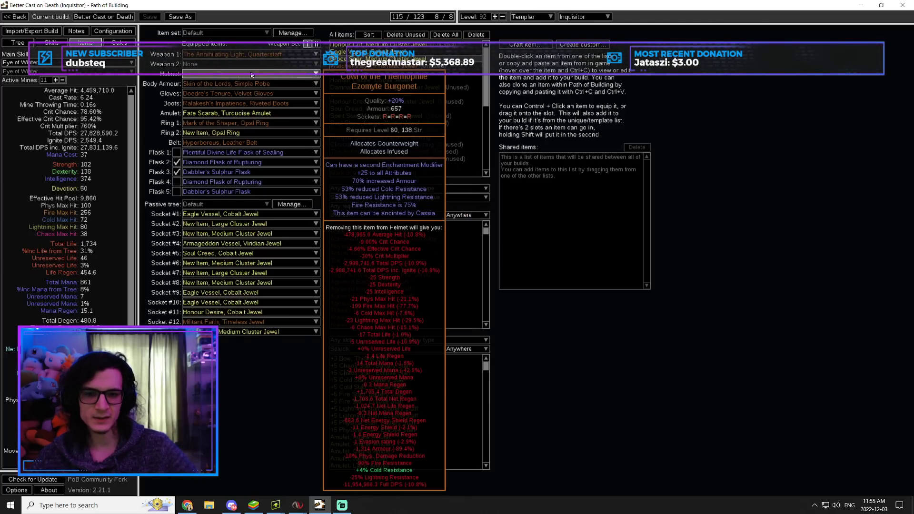
left_click(251, 73)
left_click(252, 83)
left_click(253, 74)
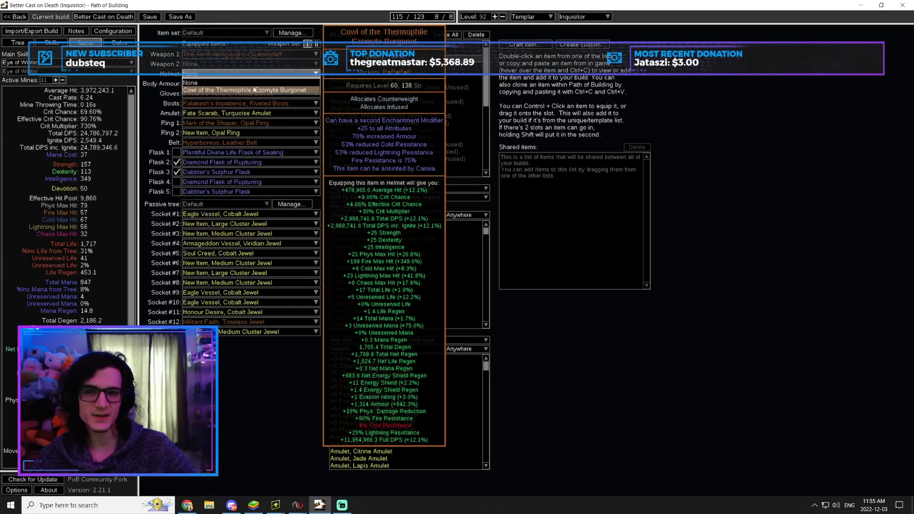
left_click(255, 90)
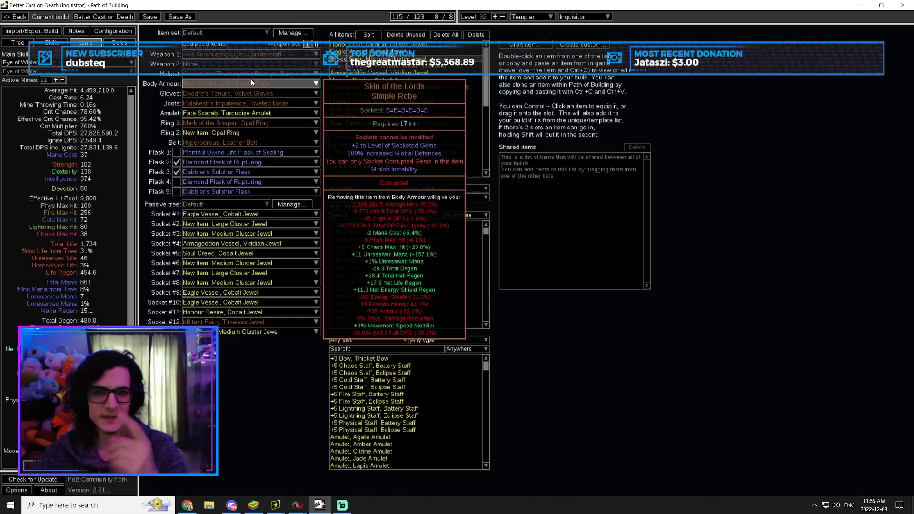
- Review the Eye of Winter group's gems and browse the alternative support gems with their damage contribution, without adding any
left_click(51, 42)
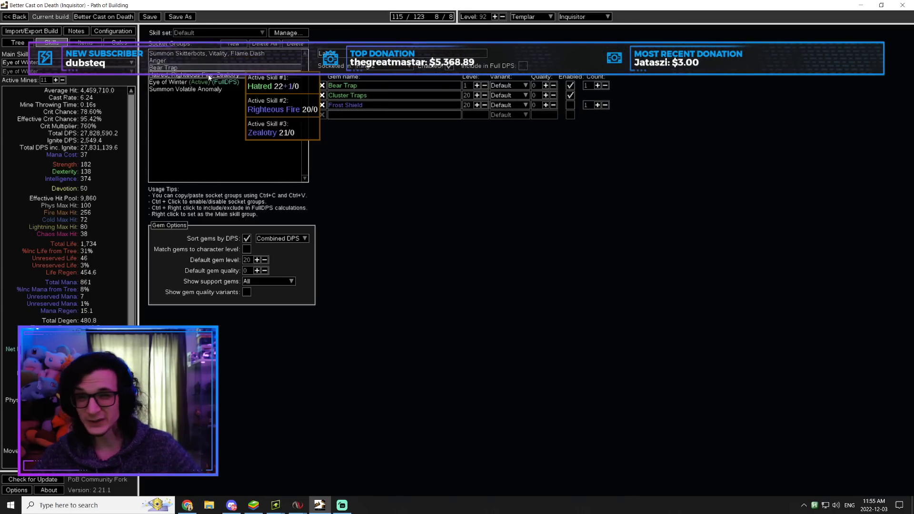
left_click(219, 82)
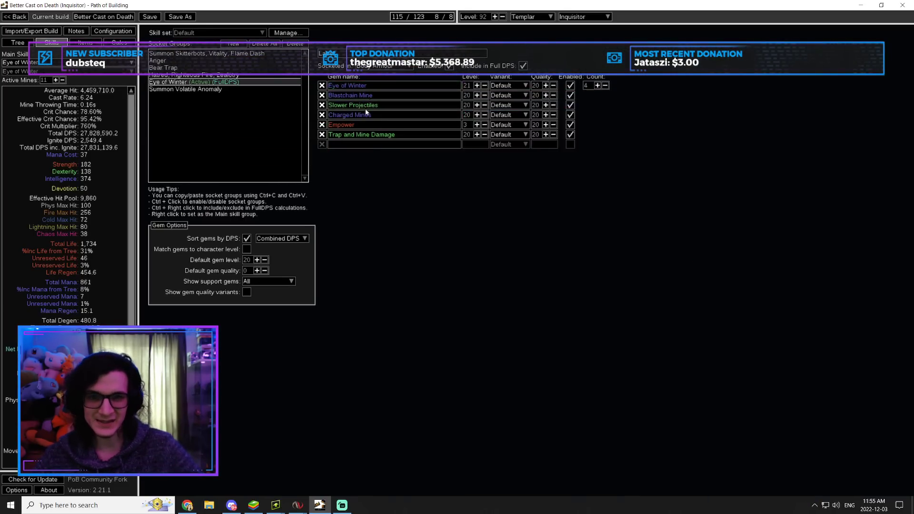
left_click(367, 144)
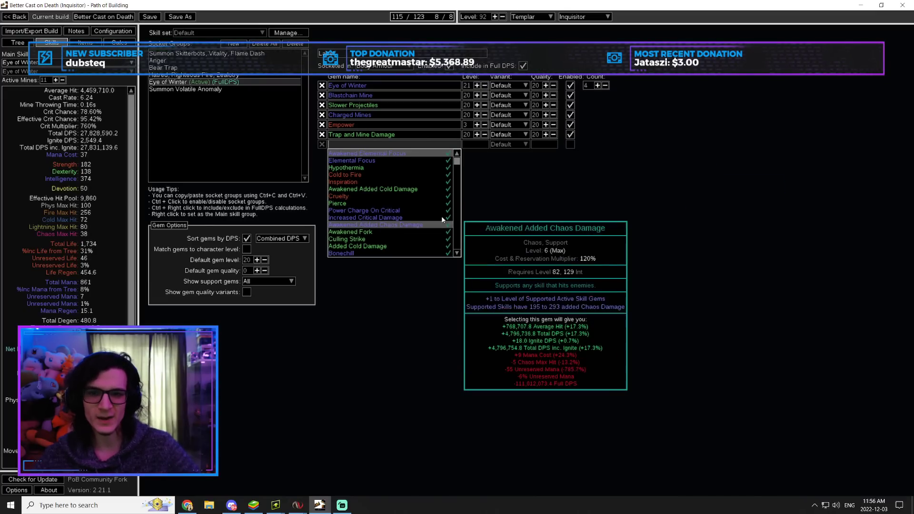
left_click(544, 195)
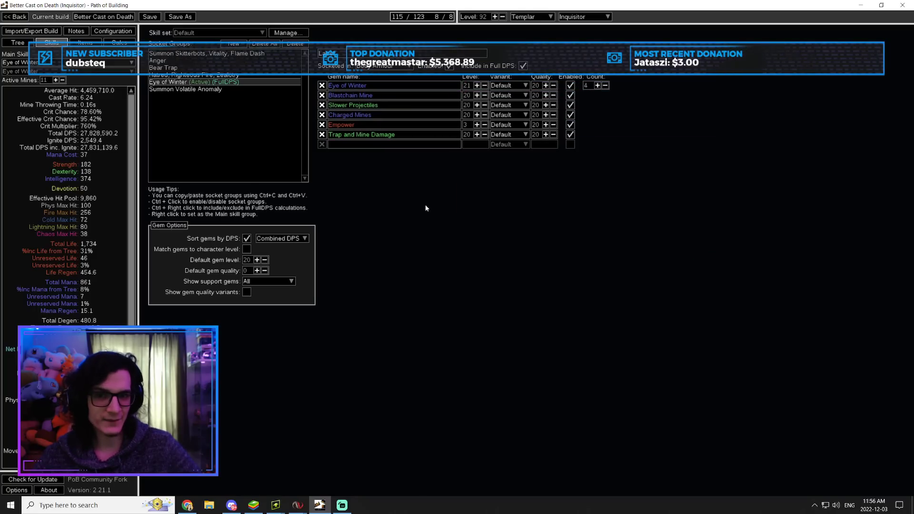
left_click(119, 42)
left_click(52, 42)
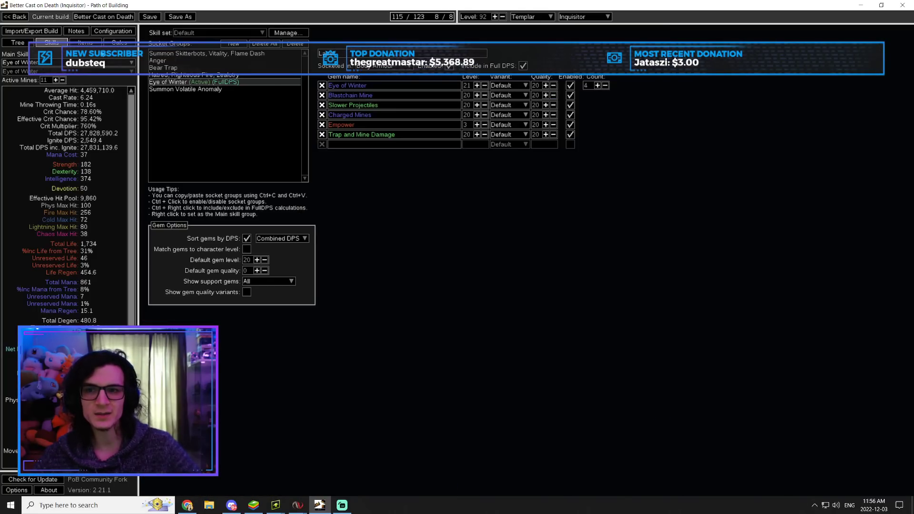
- Check the stats of the Ralakesh's Impatience boots and compare the damage with the Inner Conviction passive unallocated and allocated
left_click(85, 42)
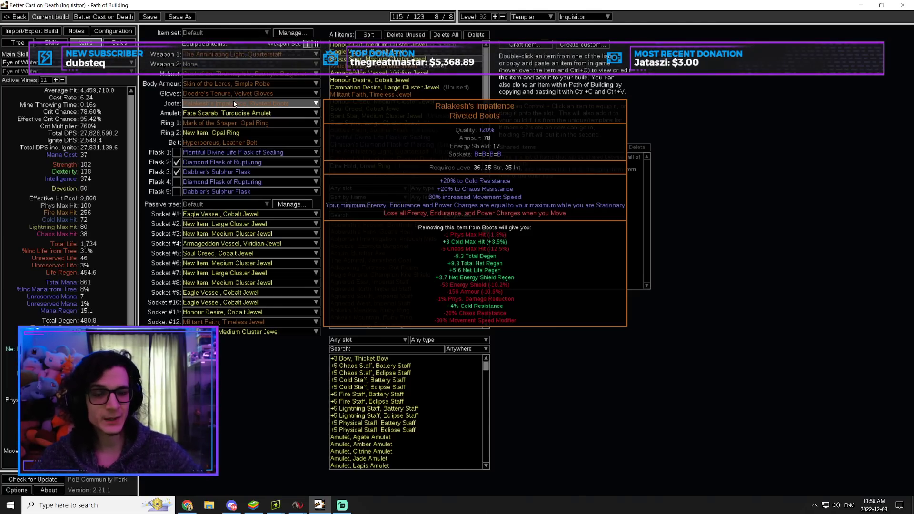
left_click(18, 43)
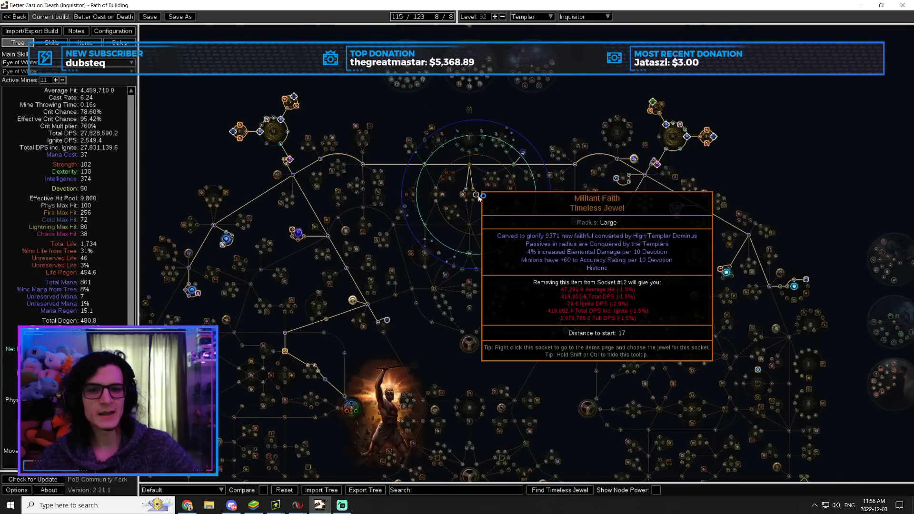
left_click(523, 154)
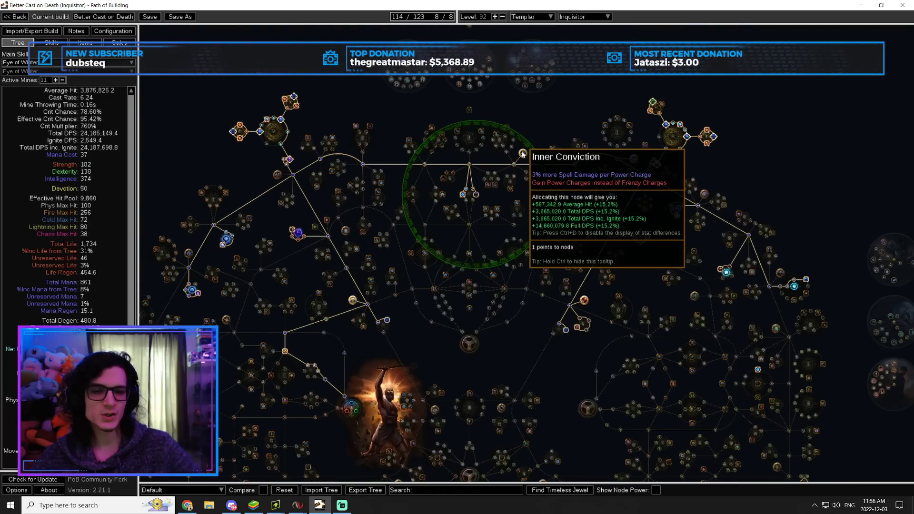
left_click(522, 154)
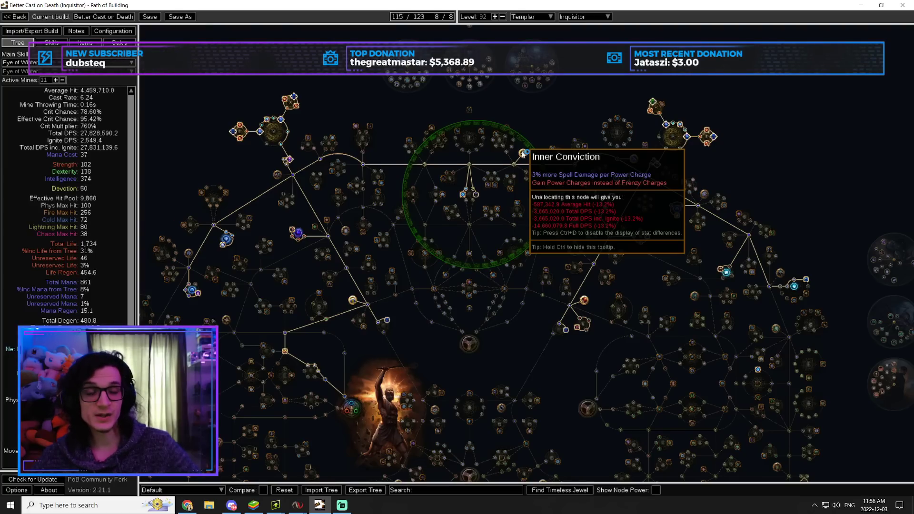
- Compare the build's stats with the frenzy charges combat option disabled and enabled, leaving it enabled
left_click(128, 34)
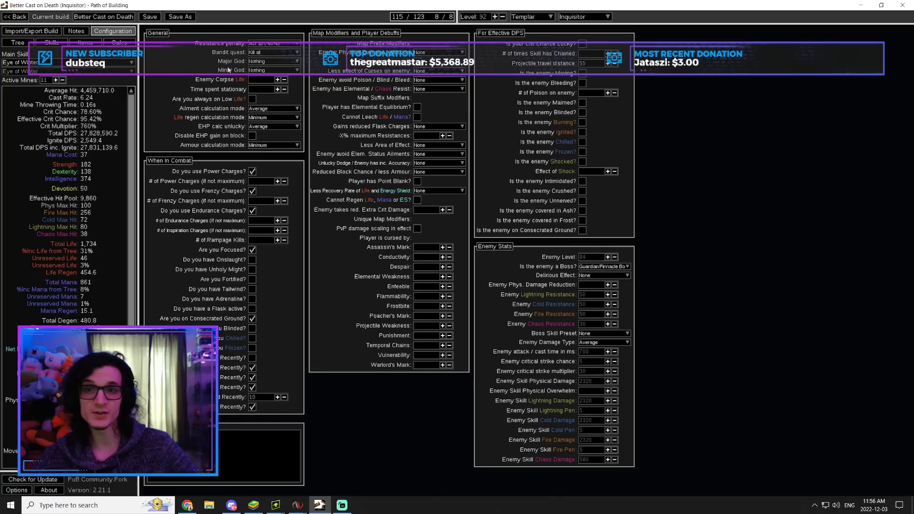
left_click(252, 191)
left_click(252, 191)
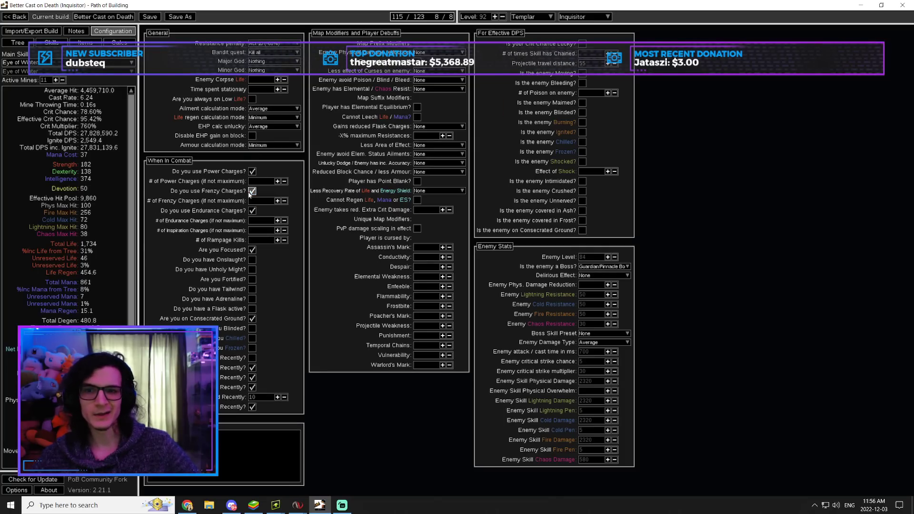
- Compare the build's stats with and without the Mark of the Shaper, Opal Ring in Ring 1, leaving it equipped
left_click(52, 43)
left_click(85, 43)
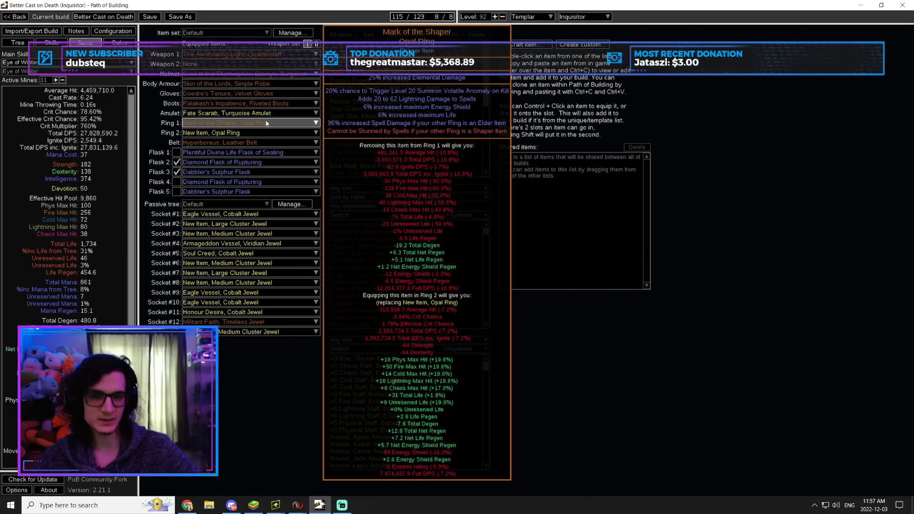
left_click(266, 123)
left_click(266, 132)
left_click(266, 124)
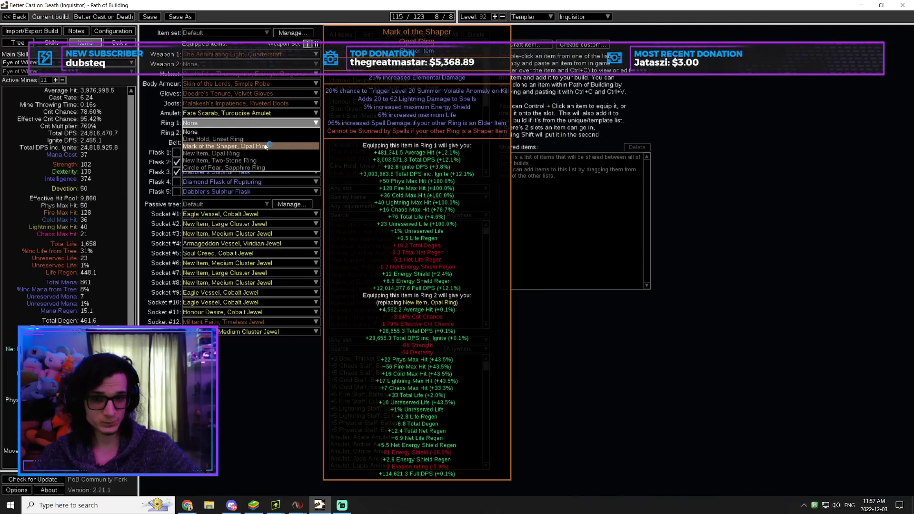
left_click(266, 146)
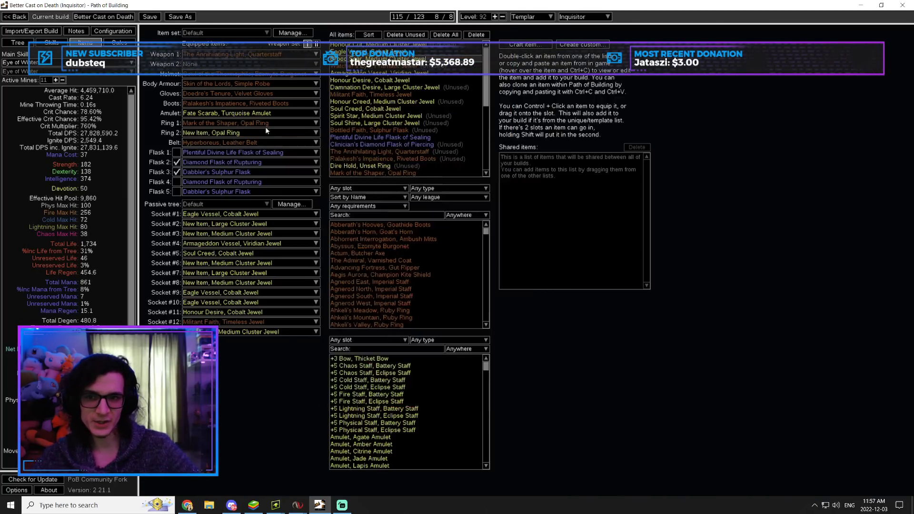
- Compare the Circle of Fear, Sapphire Ring as an alternative for Ring 1, keeping the Mark of the Shaper
left_click(265, 126)
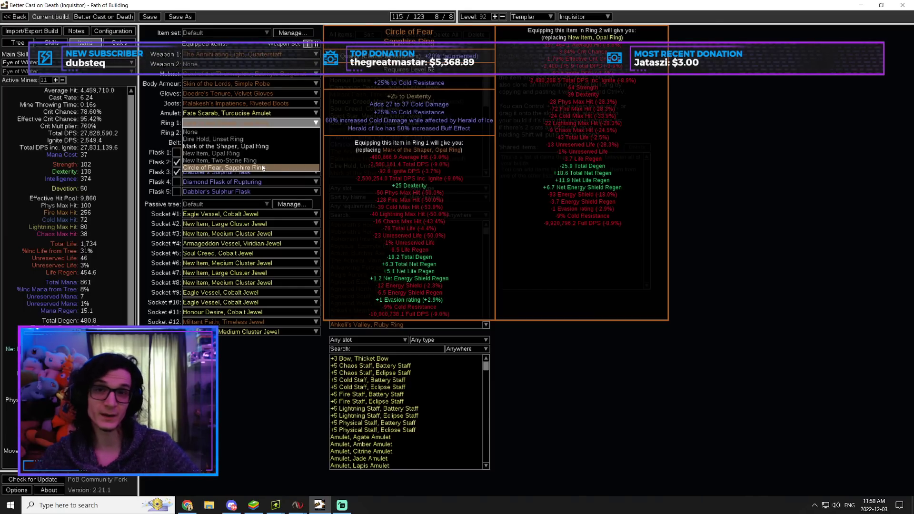
left_click(231, 123)
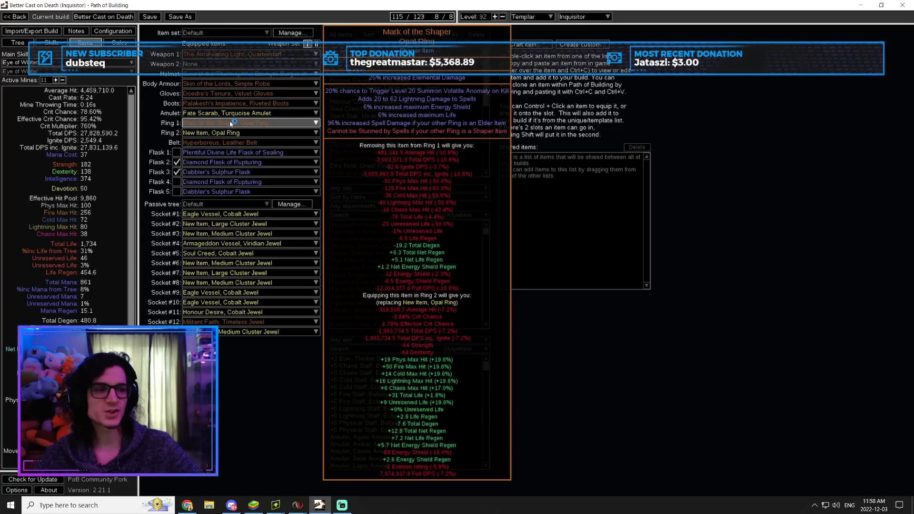
mouse_move(241, 137)
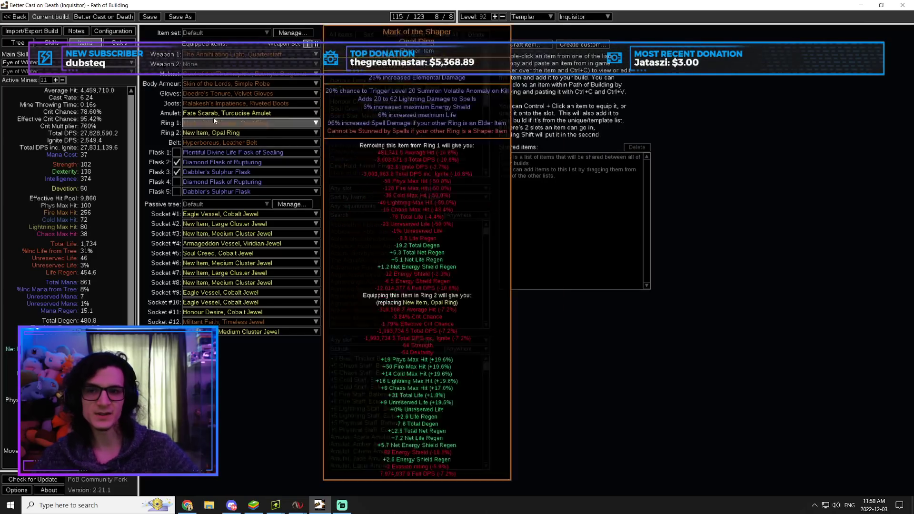
- Examine the allocated nodes and jewel sockets across the upper half of the passive tree
left_click(18, 42)
left_click_drag(448, 345, 459, 290)
left_click_drag(352, 183, 307, 178)
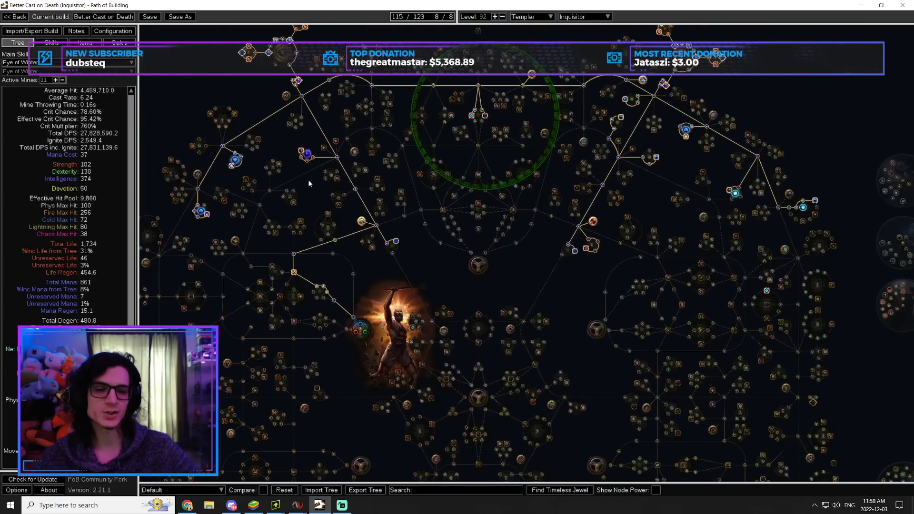
- Check the Hyperboreus belt's stats and equip the String of Servitude, Heavy Belt in its place
left_click(85, 43)
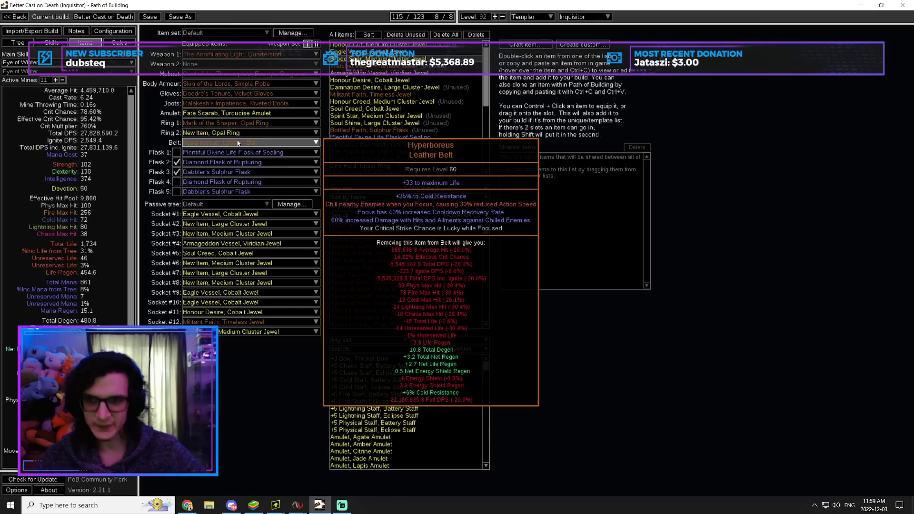
left_click(237, 143)
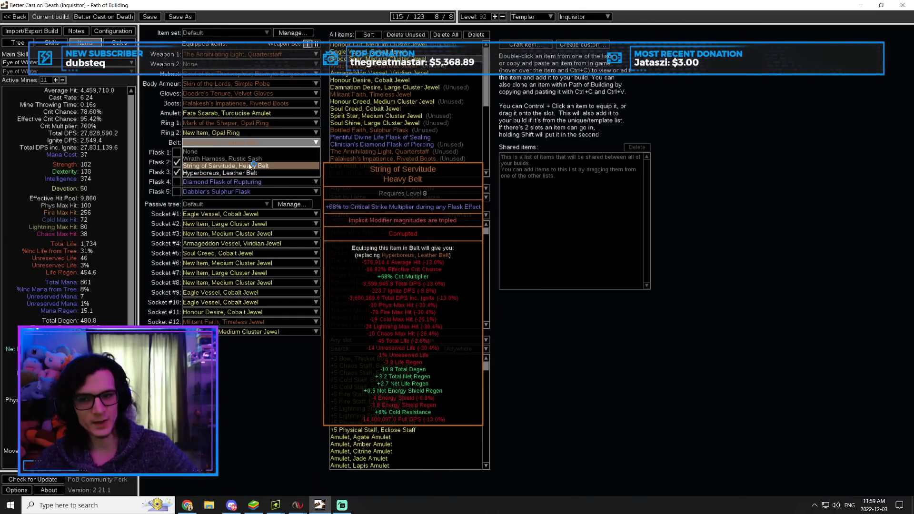
left_click(249, 166)
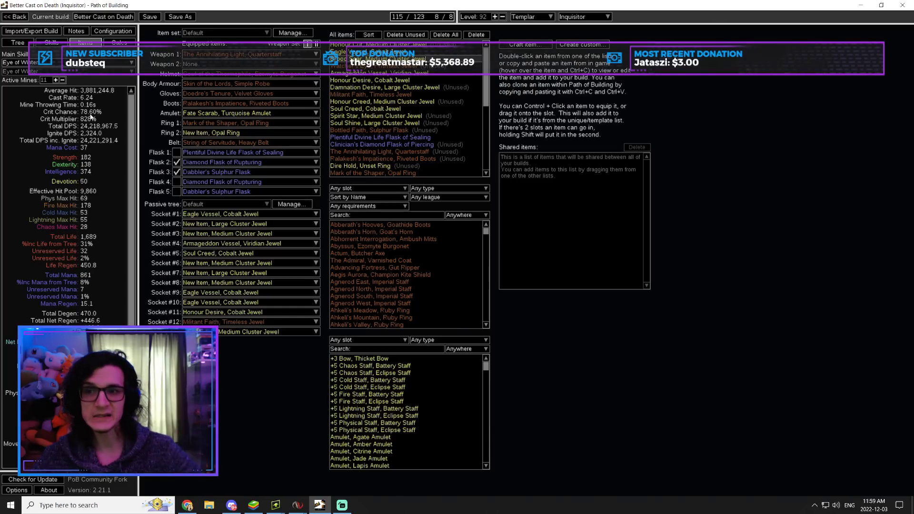
- Compare the build's stats and belt contribution with Frost Shield enabled in the Bear Trap group, leaving the gem disabled
left_click(58, 46)
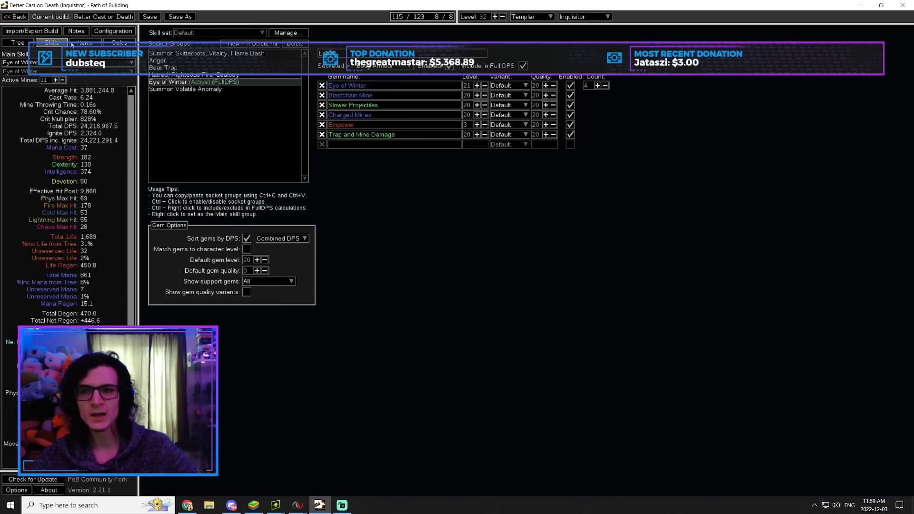
left_click(185, 67)
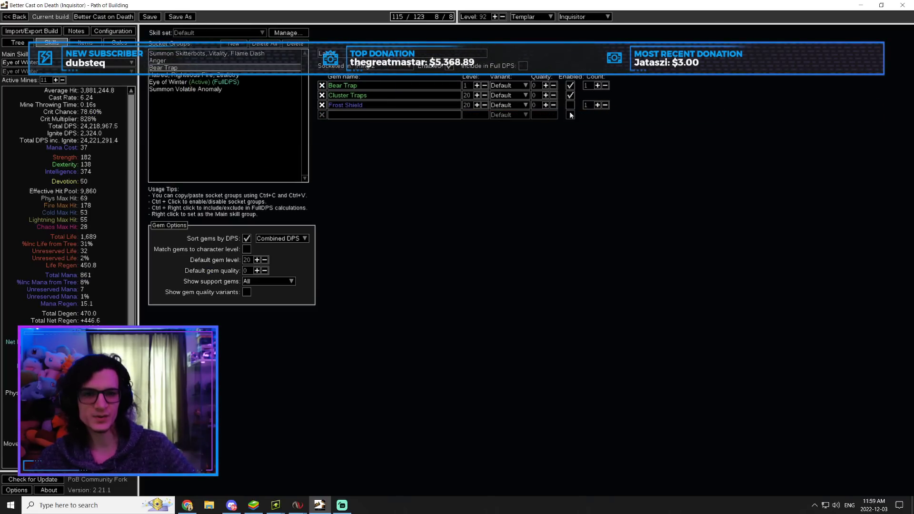
left_click(570, 105)
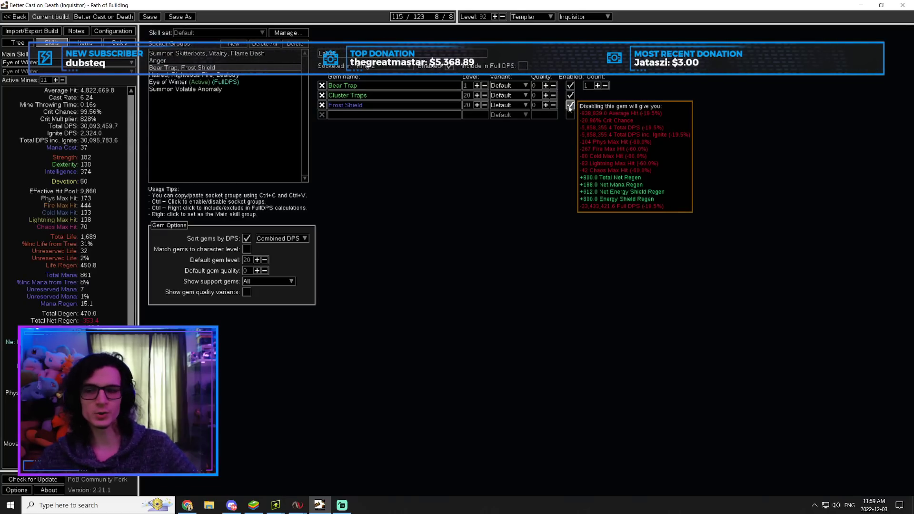
left_click(86, 42)
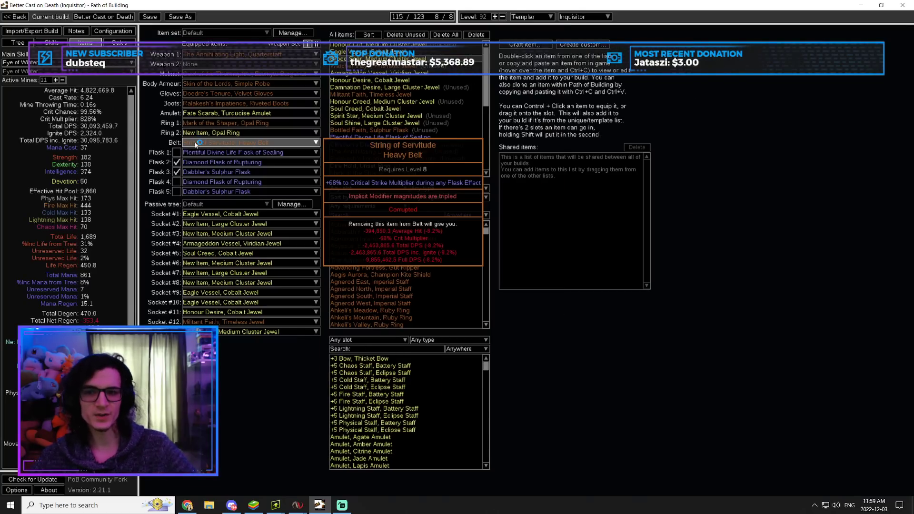
left_click(51, 42)
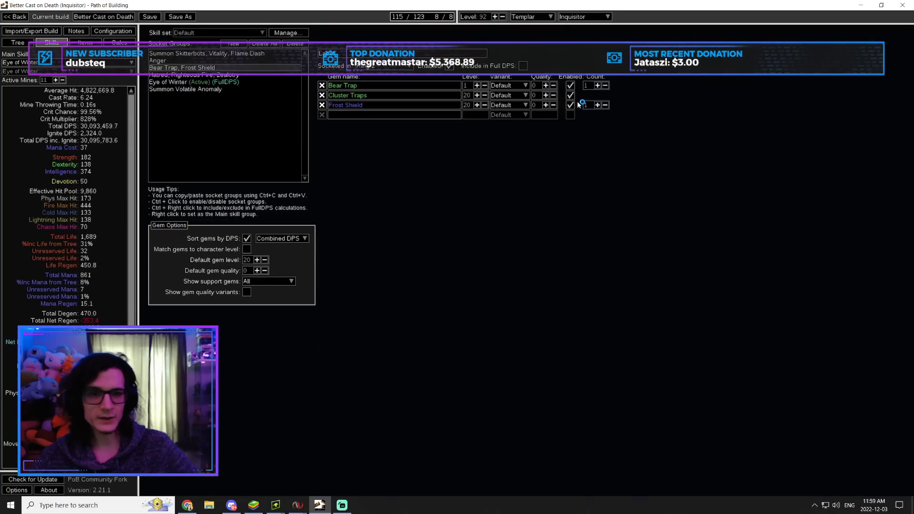
left_click(85, 42)
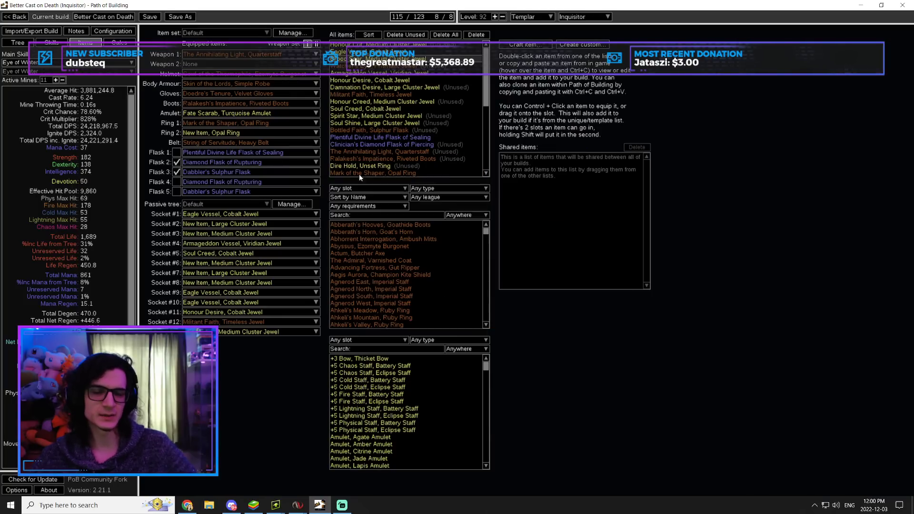
- Equip the Hyperboreus, Leather Belt in the Belt slot in place of the String of Servitude
mouse_move(451, 133)
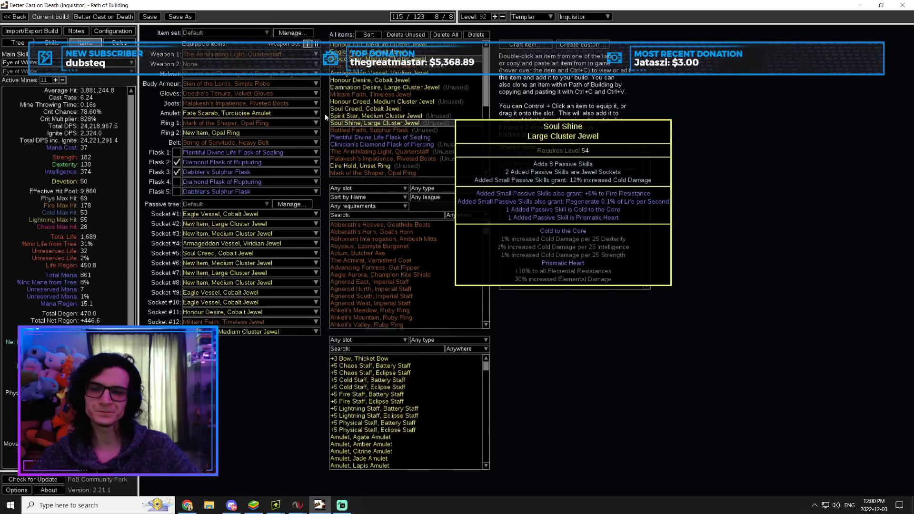
mouse_move(294, 113)
left_click(291, 142)
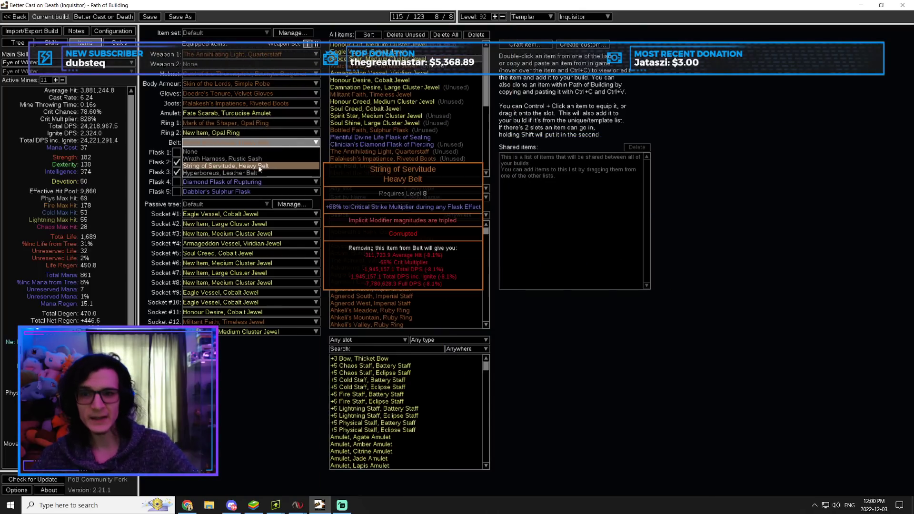
left_click(249, 174)
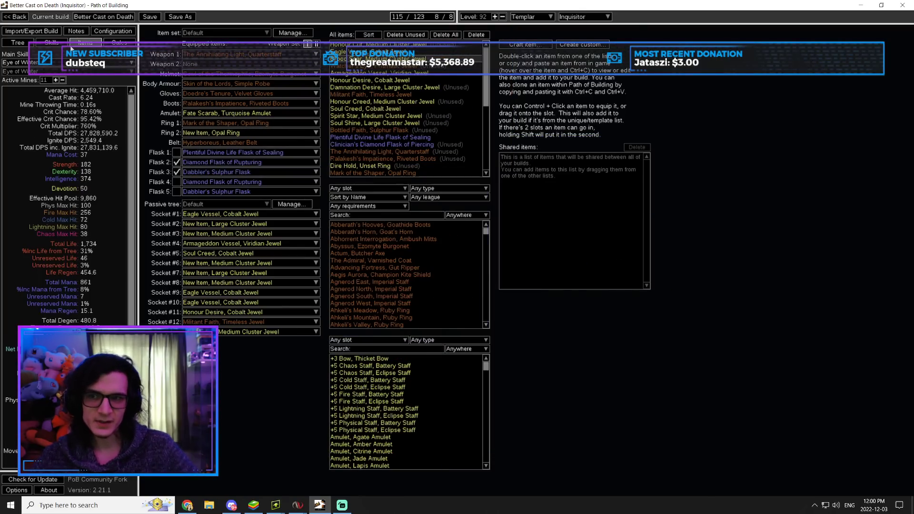
mouse_move(257, 144)
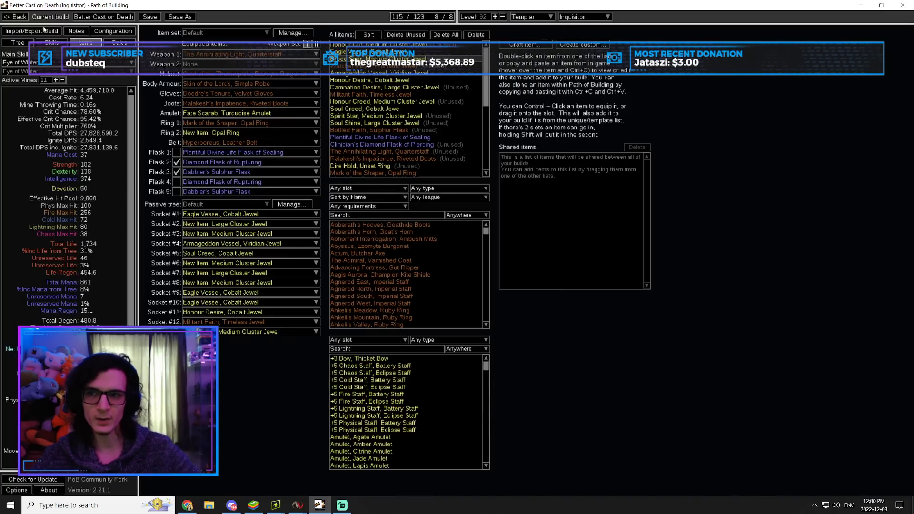
- Read the Frost Shield gem's details in the Bear Trap socket group
left_click(51, 42)
mouse_move(355, 103)
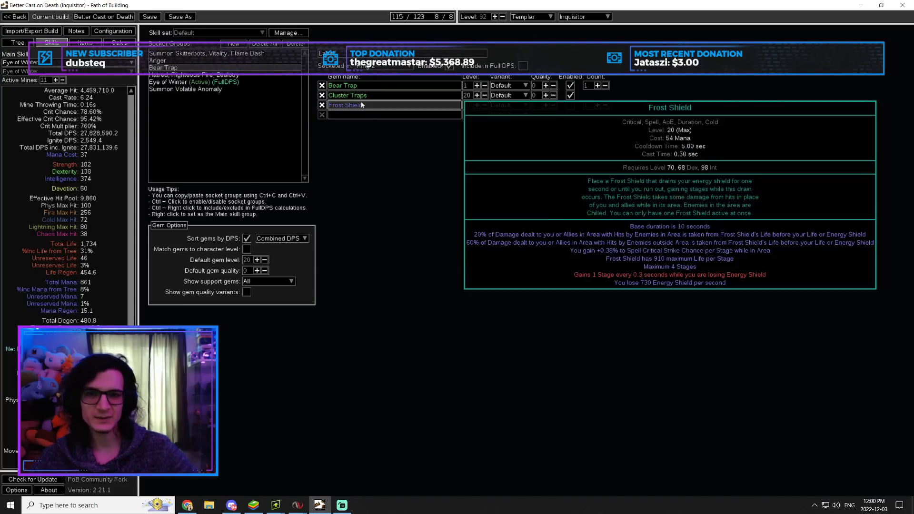
left_click(357, 110)
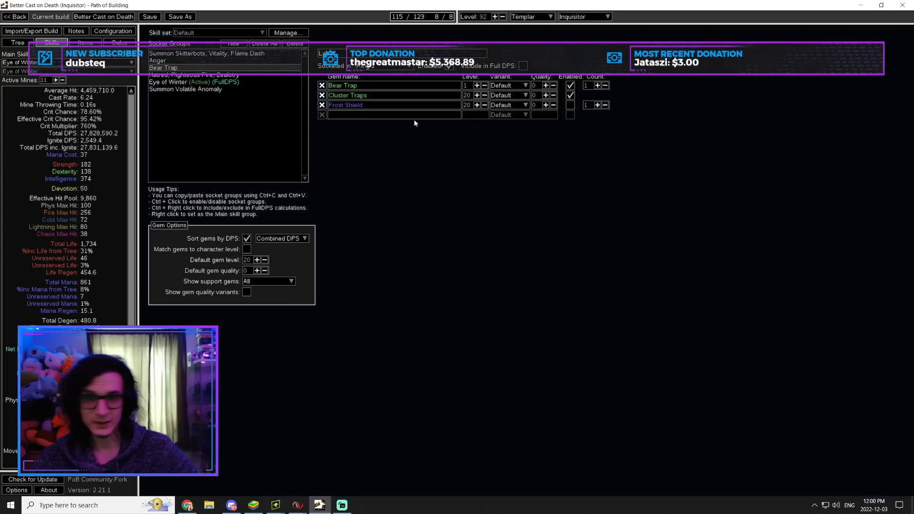
mouse_move(380, 109)
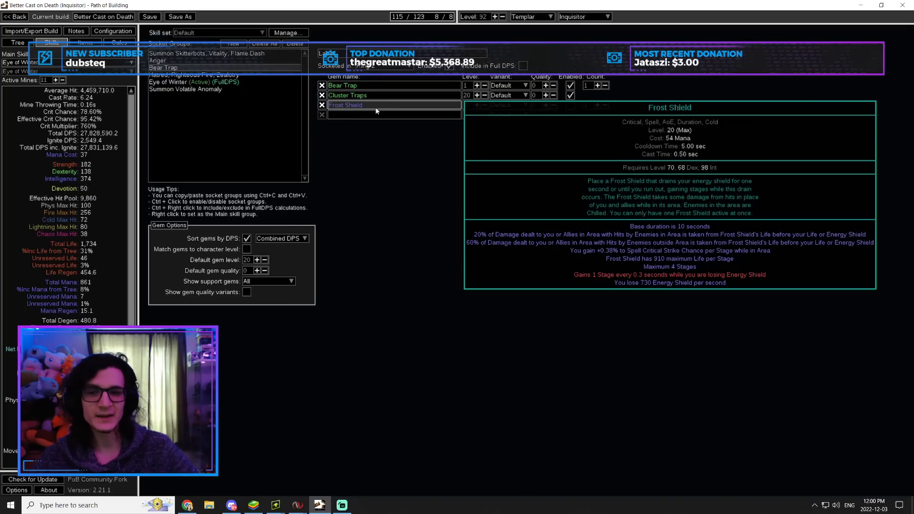
- Compare the String of Servitude, Heavy Belt against the equipped Hyperboreus belt, keeping Hyperboreus
left_click(85, 43)
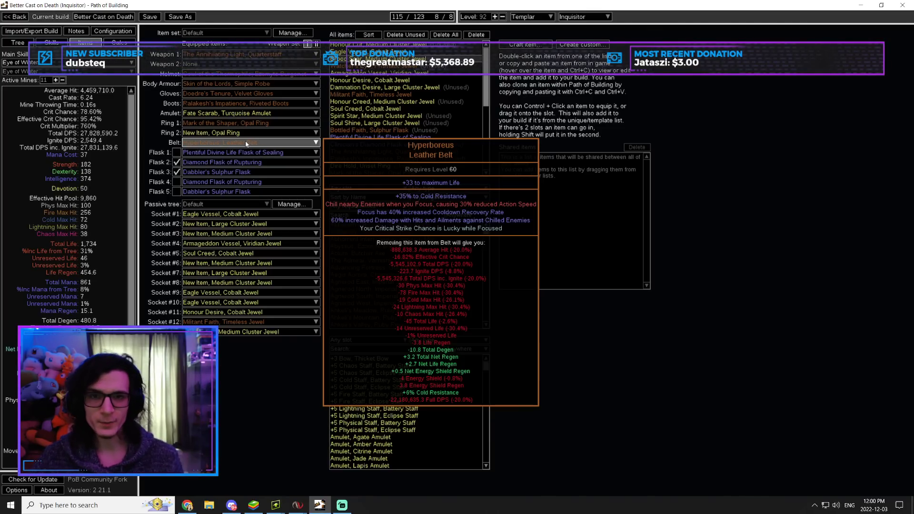
left_click(247, 144)
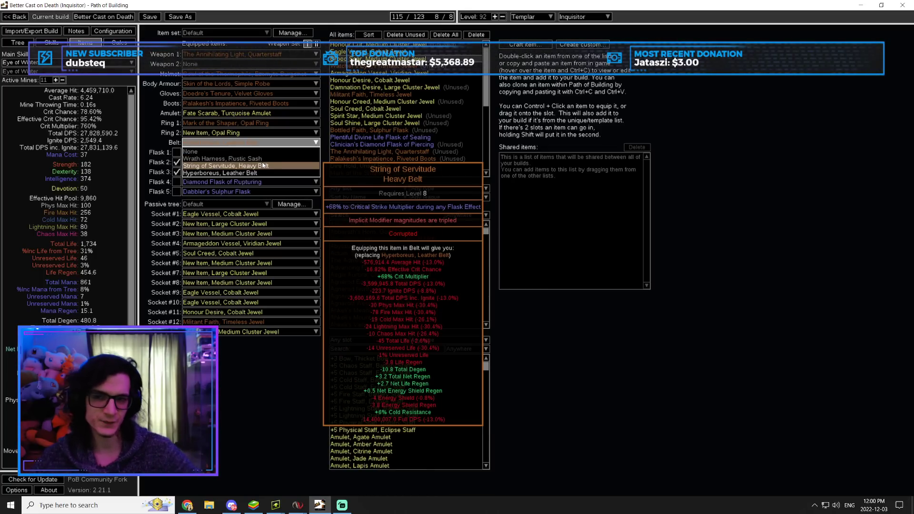
left_click(593, 303)
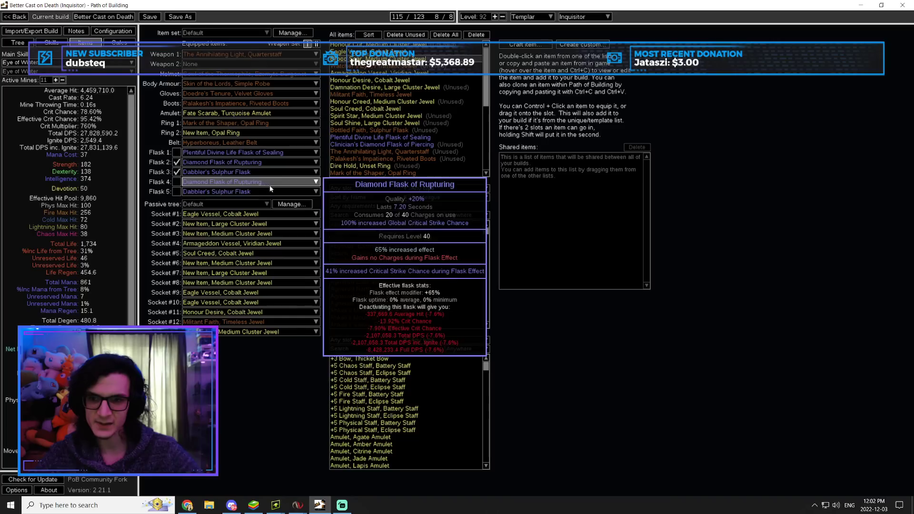
mouse_move(274, 218)
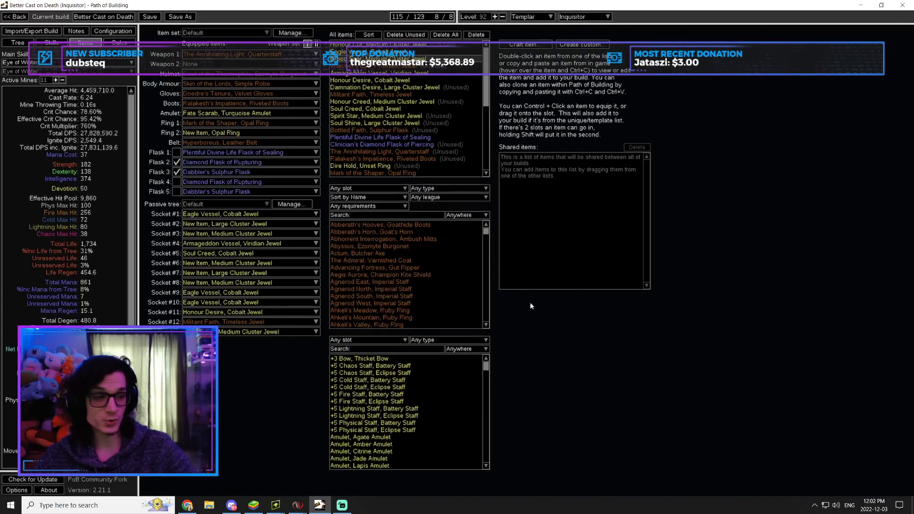
- Review the passive tree and inspect the calculation sources of Eye of Winter's added lightning and fire damage and increased cold damage
left_click(17, 43)
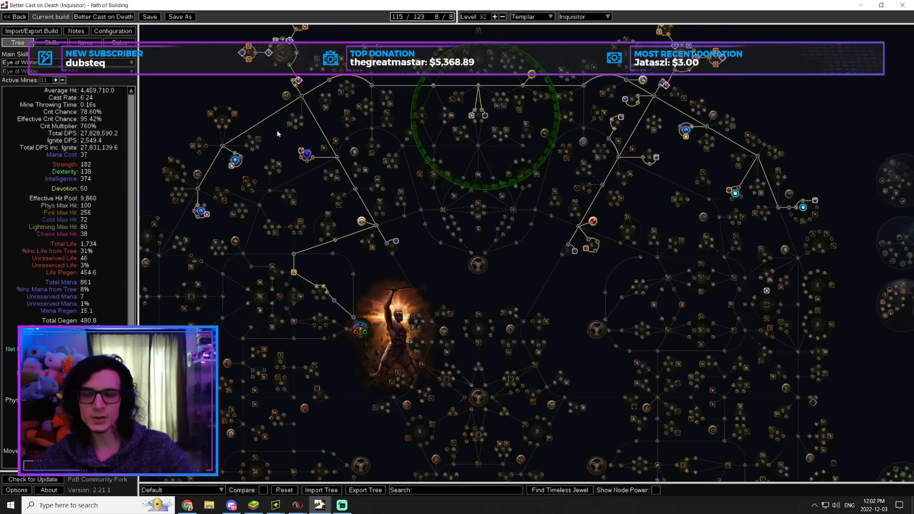
mouse_move(299, 152)
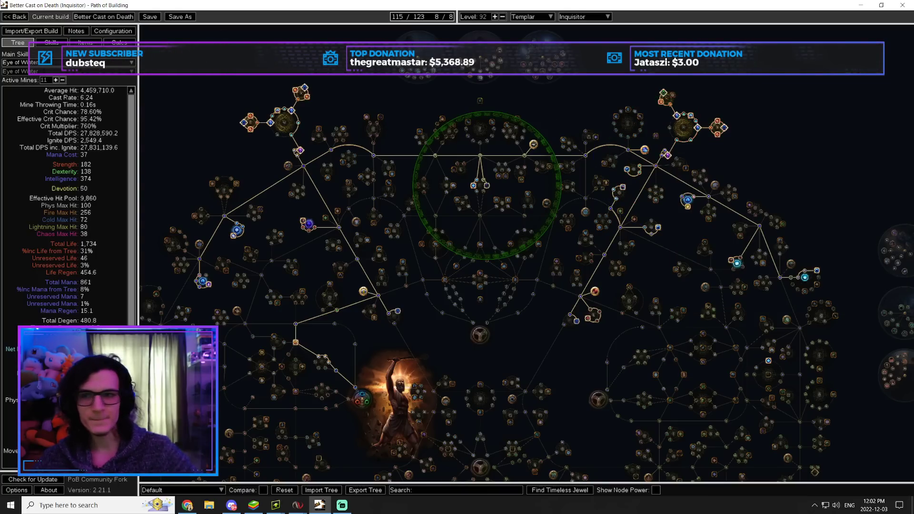
key("ctrl+4")
mouse_move(294, 130)
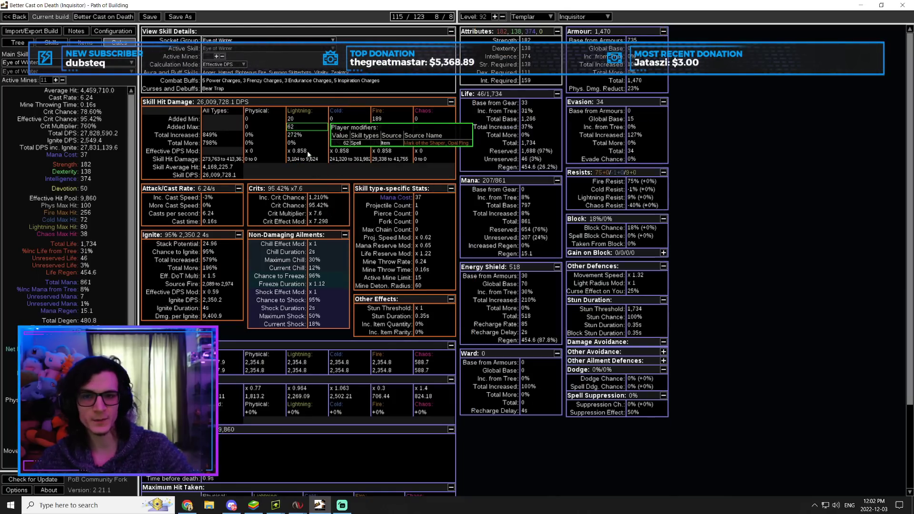
mouse_move(339, 138)
mouse_move(349, 160)
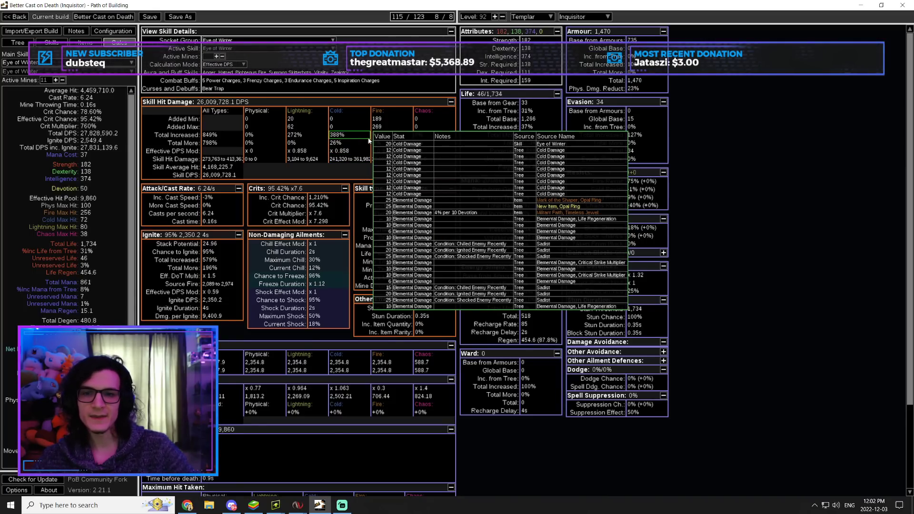
mouse_move(391, 128)
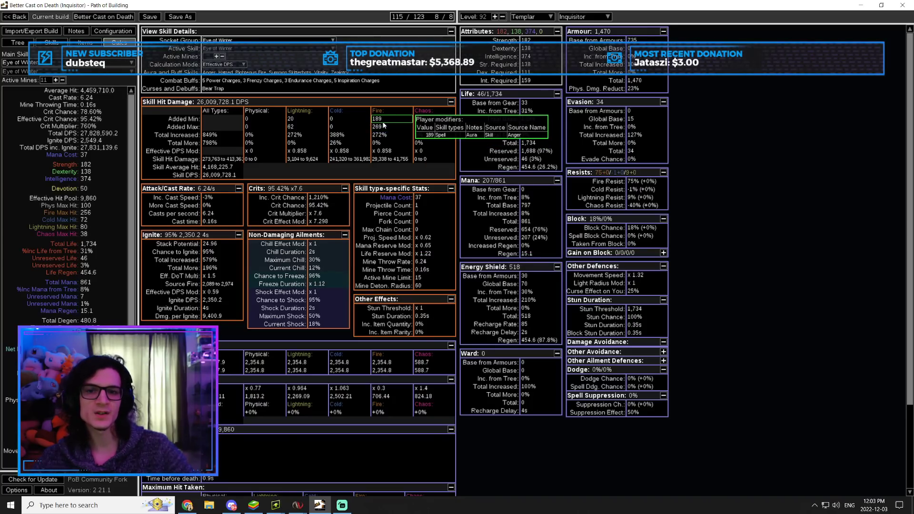
- Inspect both large cluster jewels on the passive tree and the Shrieking Bolts notable
left_click(18, 42)
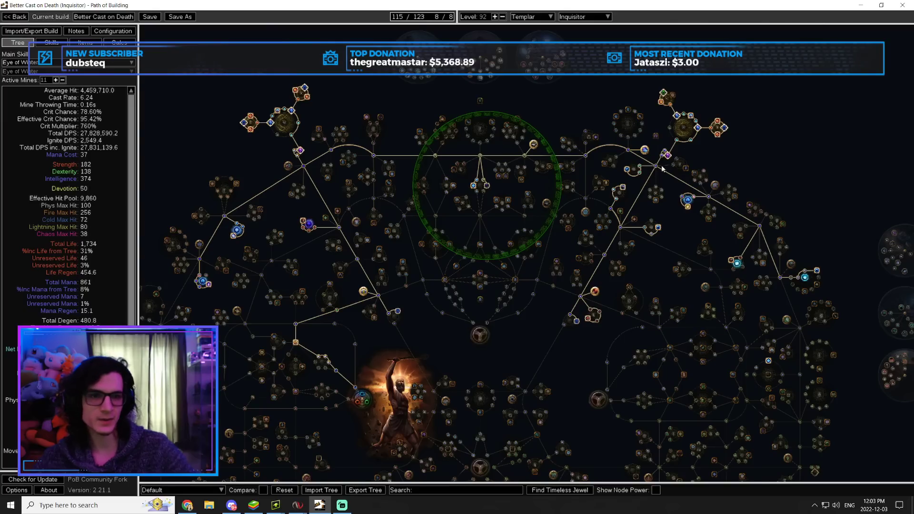
mouse_move(667, 156)
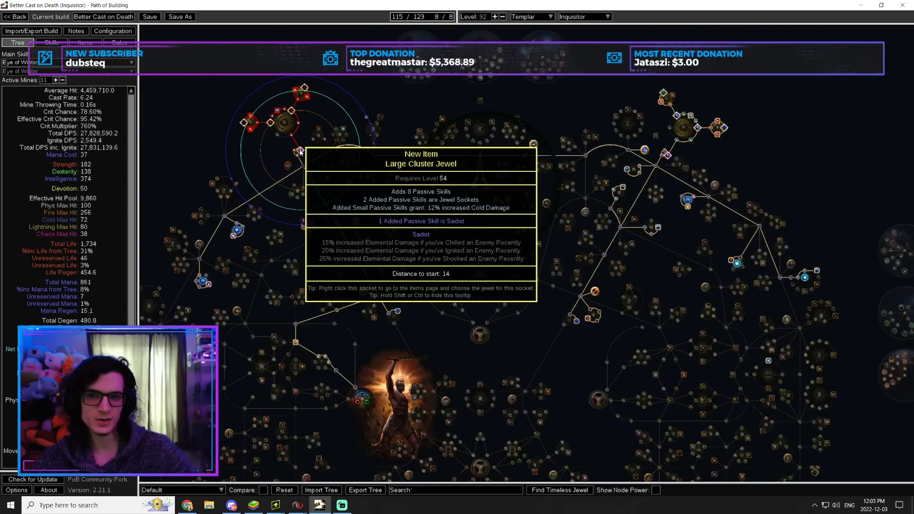
left_click_drag(730, 173, 710, 187)
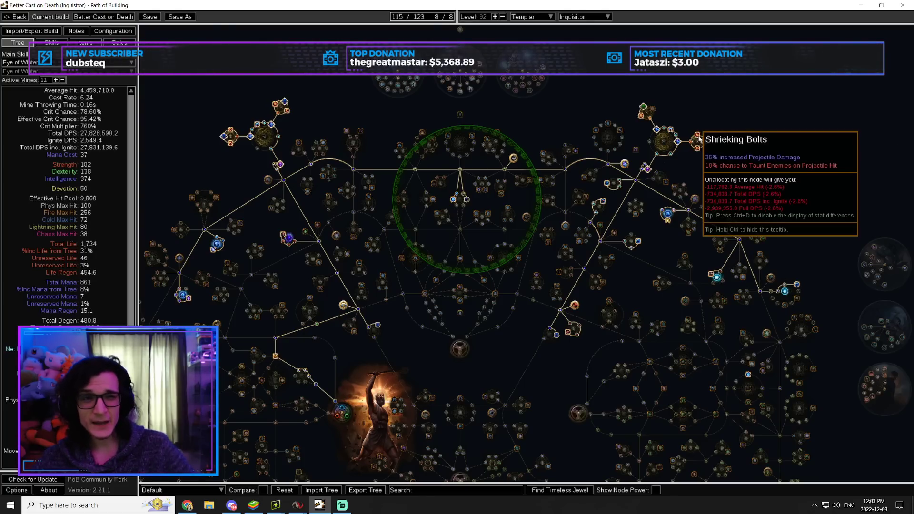
- Check Eye of Winter's total increased and more damage across all types in the calculations
left_click(122, 42)
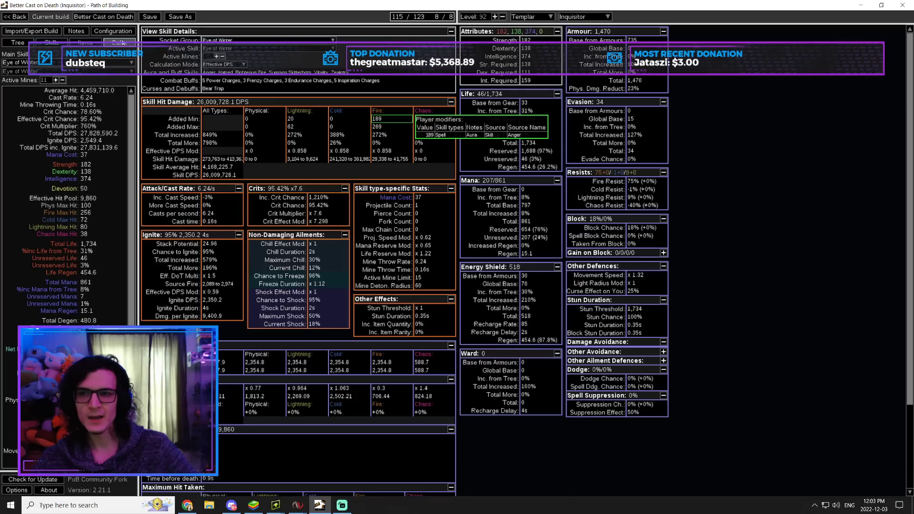
mouse_move(227, 137)
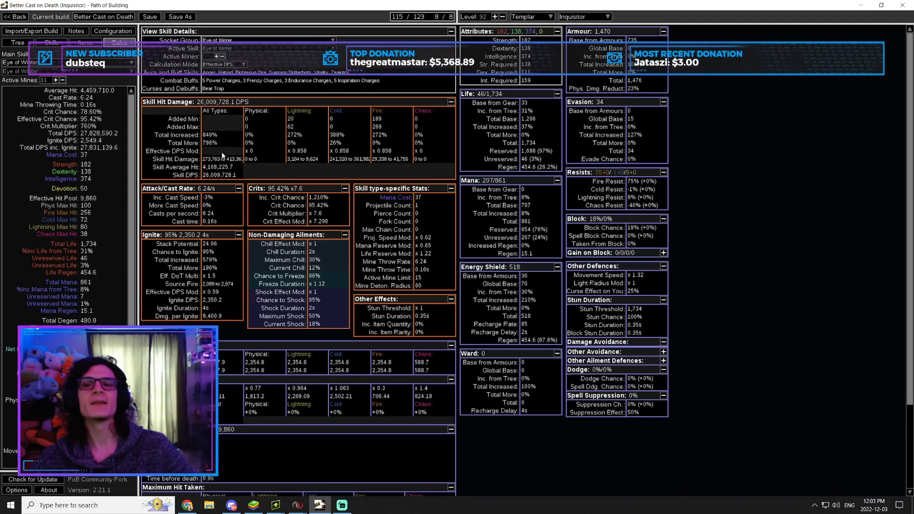
mouse_move(254, 156)
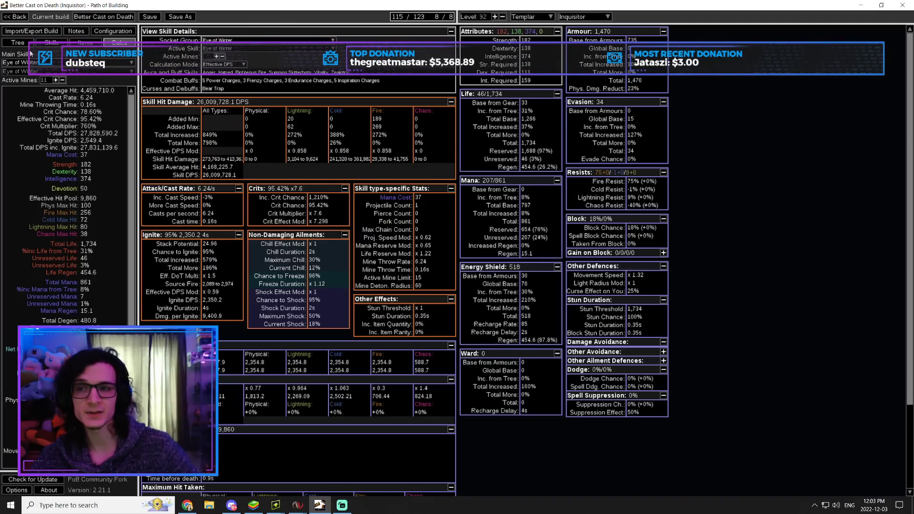
- Review the socketed jewels, including Eagle Vessel in Socket #1 and Soul Creed in Socket #5, and the Ring 2 Opal Ring
key("ctrl+1")
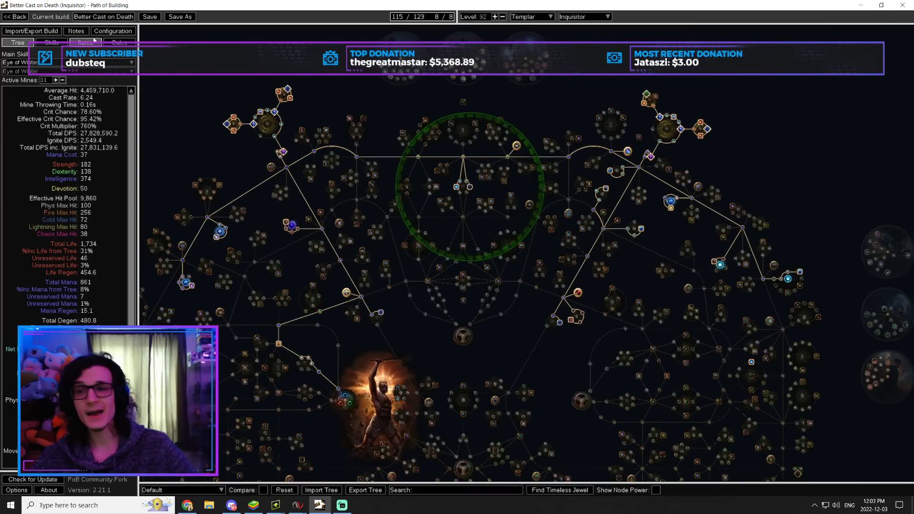
key("ctrl+3")
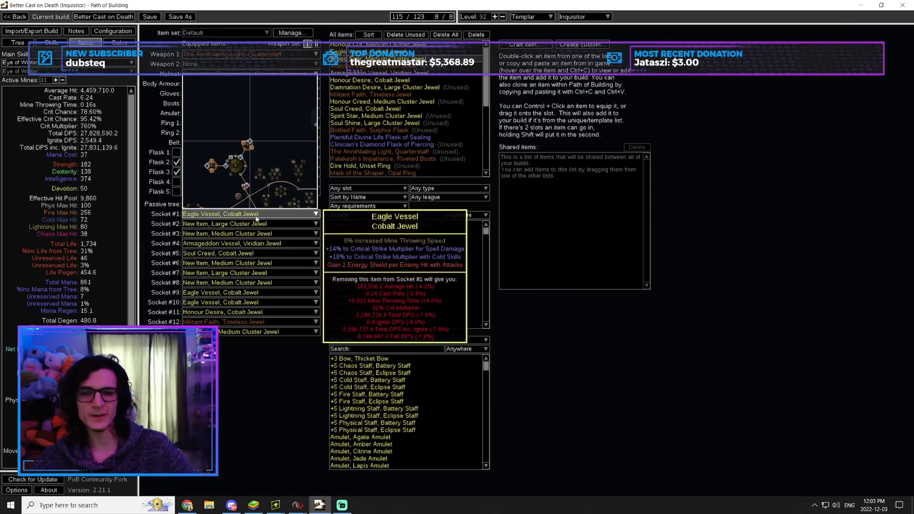
mouse_move(257, 236)
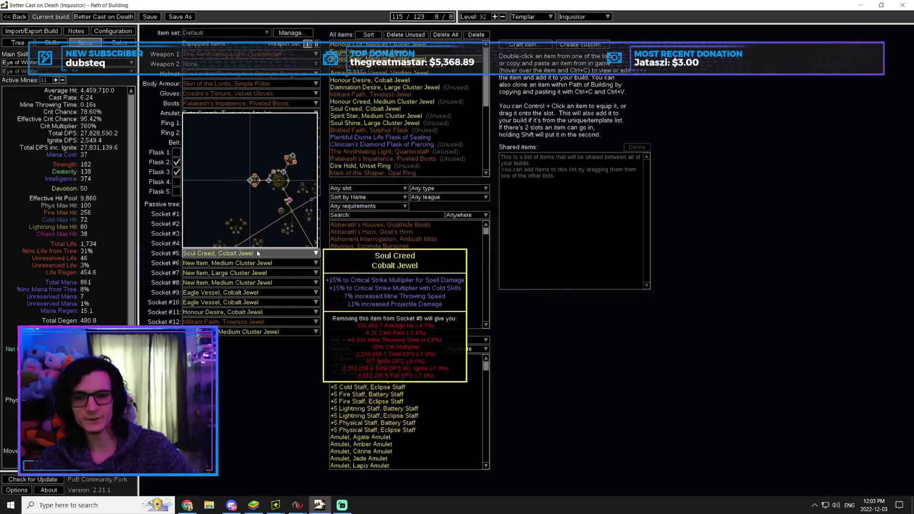
mouse_move(268, 255)
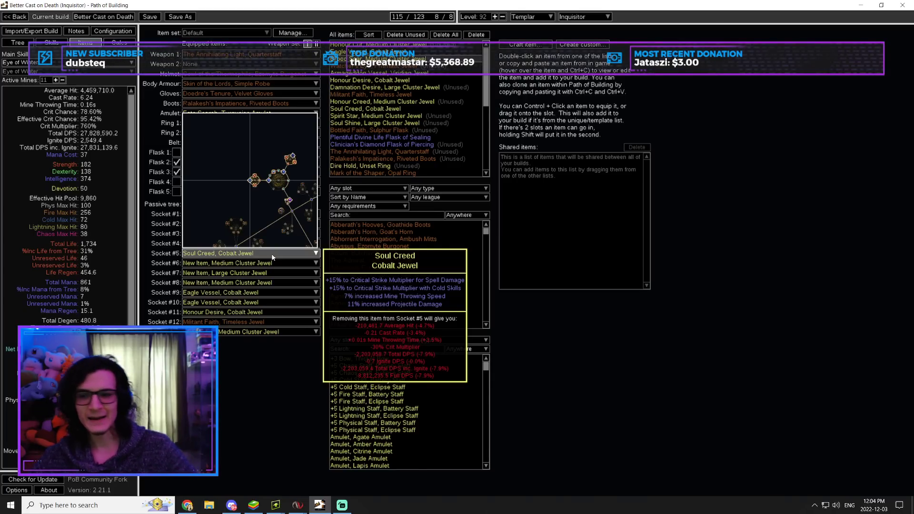
left_click(273, 257)
left_click(273, 332)
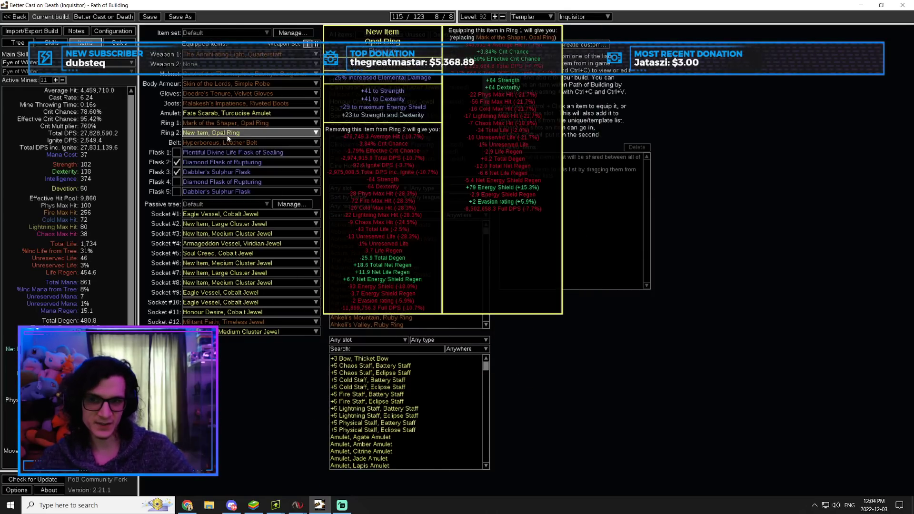
- Examine the passive tree nodes within the timeless jewel's radius
left_click(17, 43)
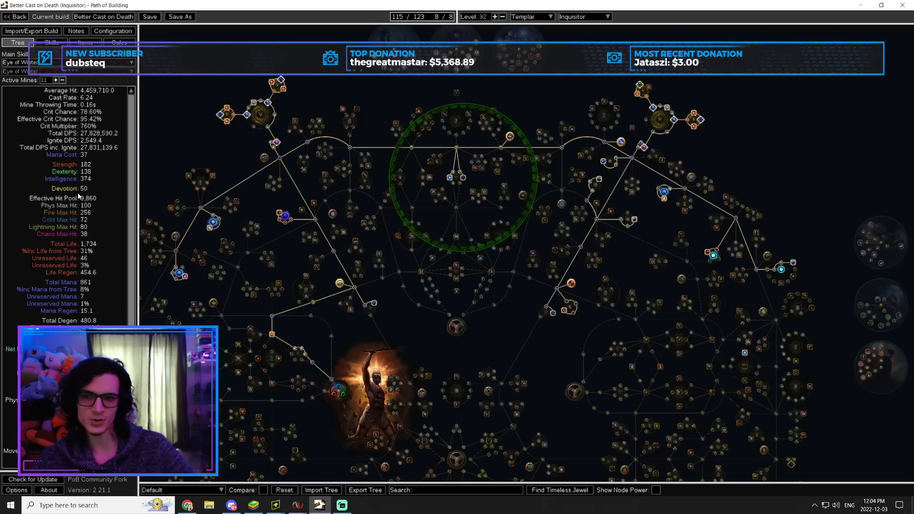
mouse_move(465, 178)
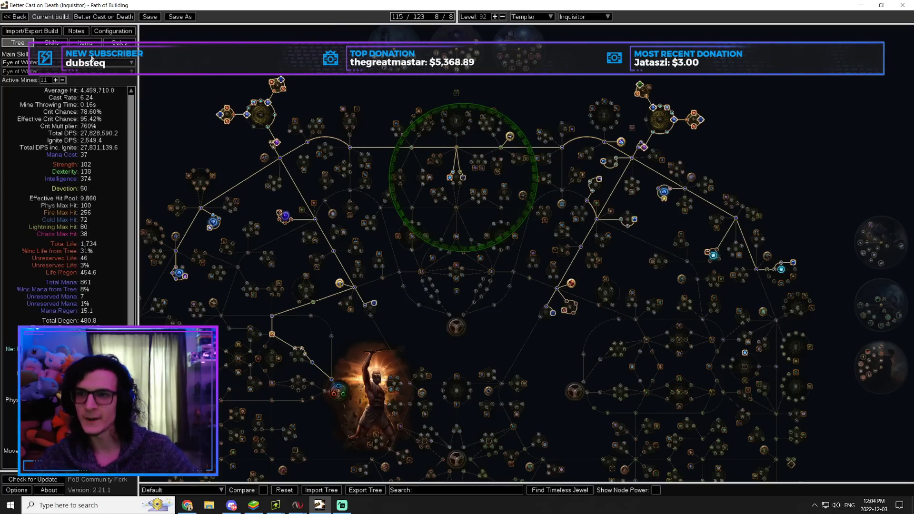
- Unallocate and reallocate the Inner Conviction notable on the passive tree to compare its effect on DPS
left_click(510, 138)
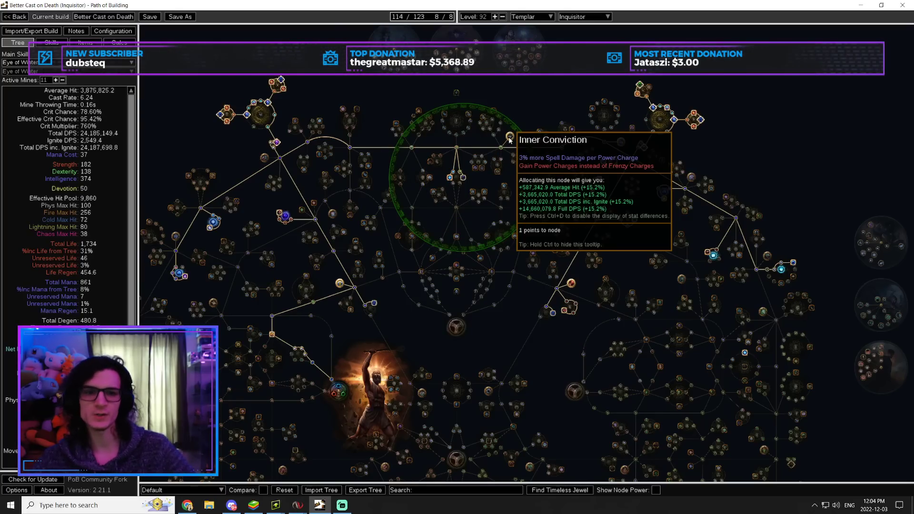
left_click(510, 138)
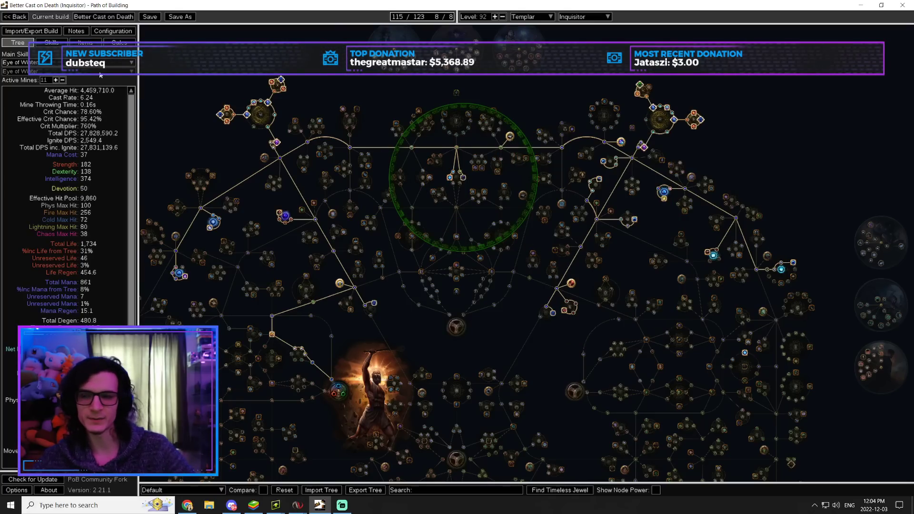
left_click(85, 43)
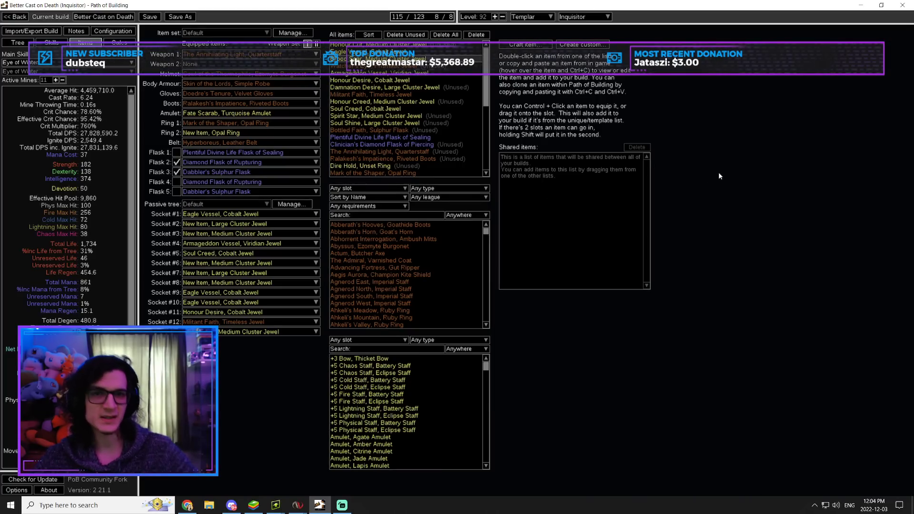
- Try Empower at level 4 in the Eye of Winter socket group, then restore it to level 3
left_click(51, 43)
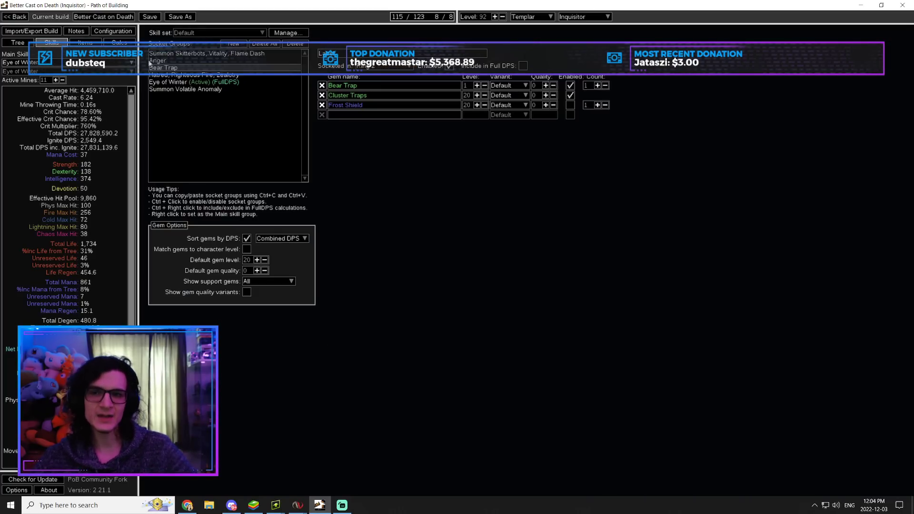
left_click(190, 83)
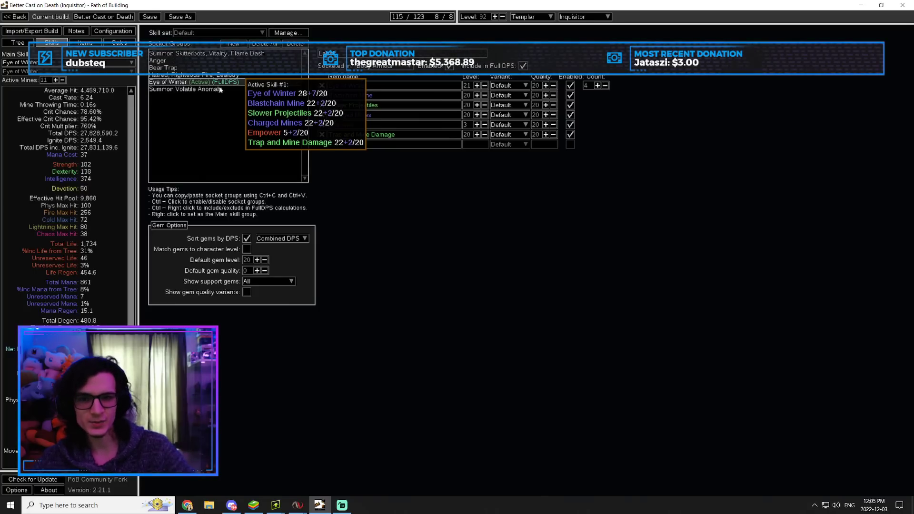
left_click(478, 126)
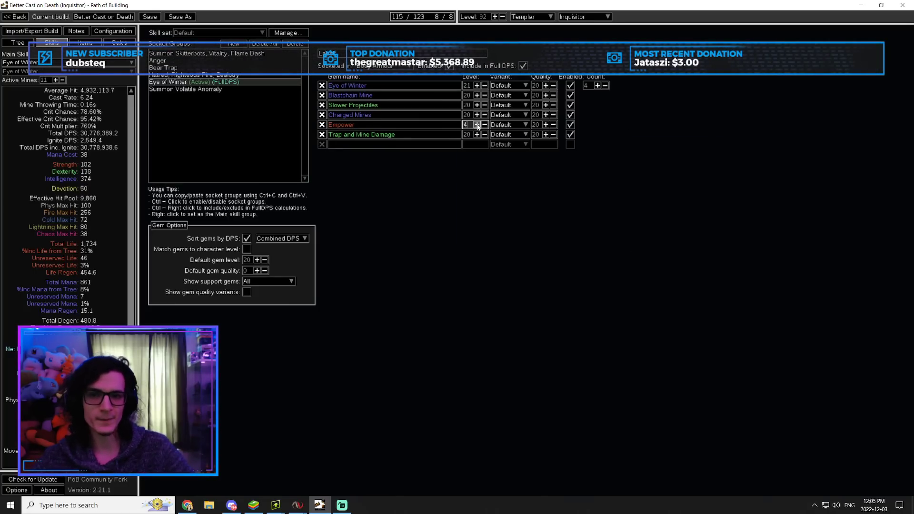
left_click(484, 125)
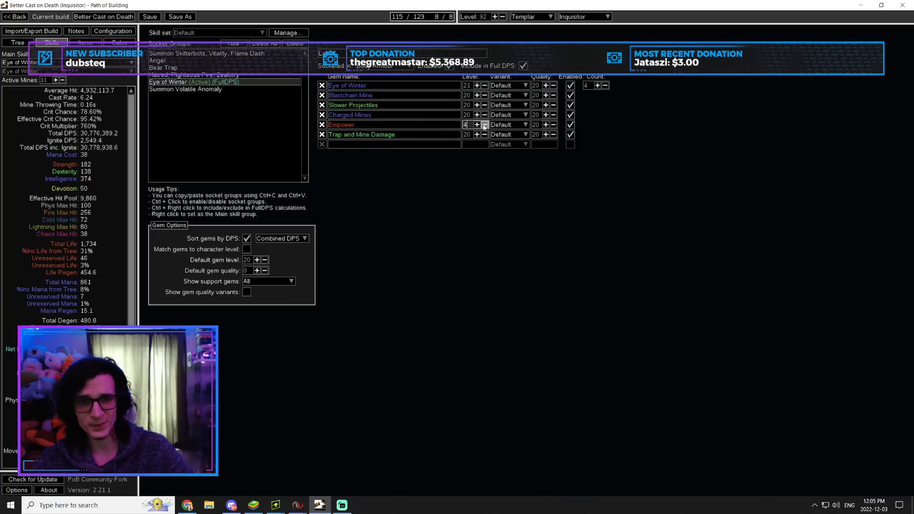
- Check the equipped Doedre's Tenure gloves and the alternatives for that slot, keeping Doedre's Tenure equipped
left_click(89, 46)
mouse_move(242, 88)
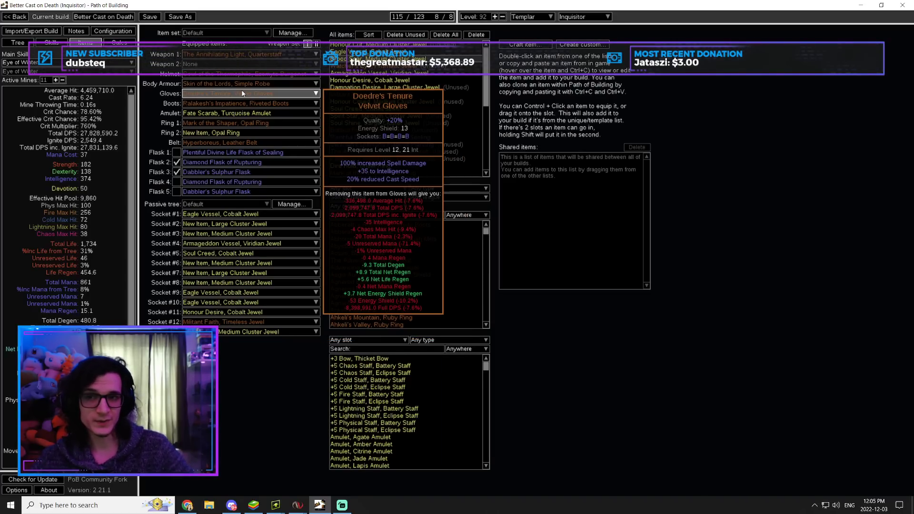
left_click(246, 94)
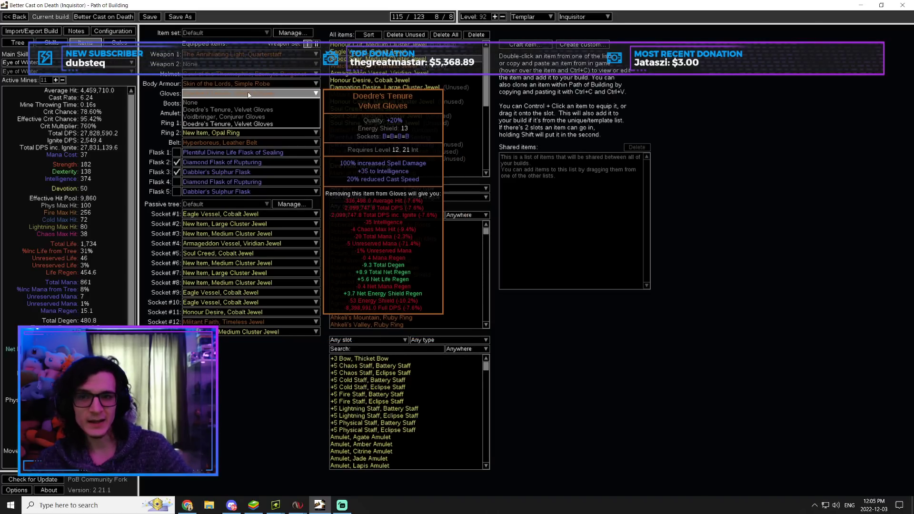
left_click(244, 123)
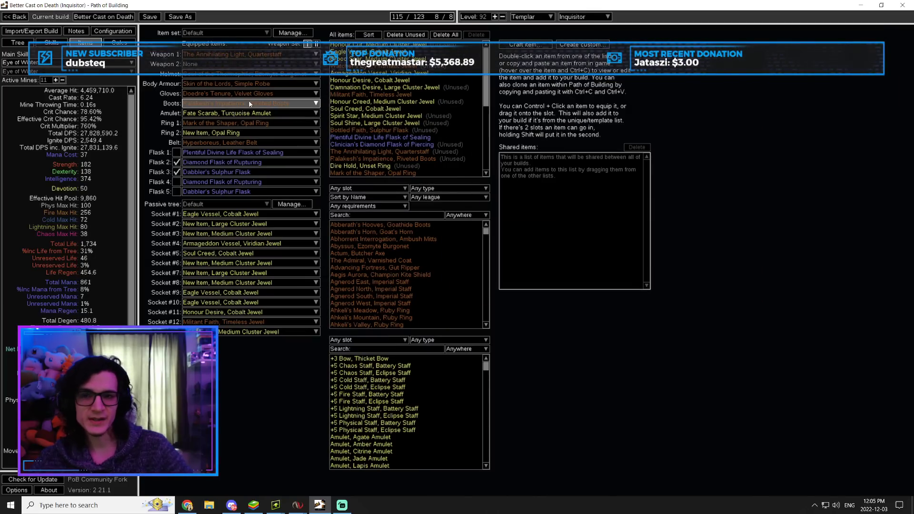
- Preview the Doedre's Tenure gloves corrupted with the +1 to Maximum Frenzy Charges implicit
scroll(484, 95, "down", 4)
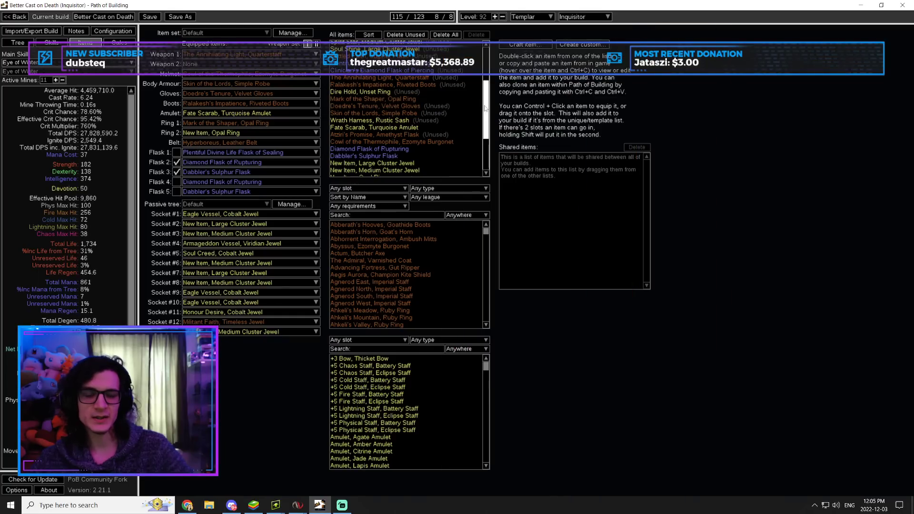
scroll(462, 158, "down", 4)
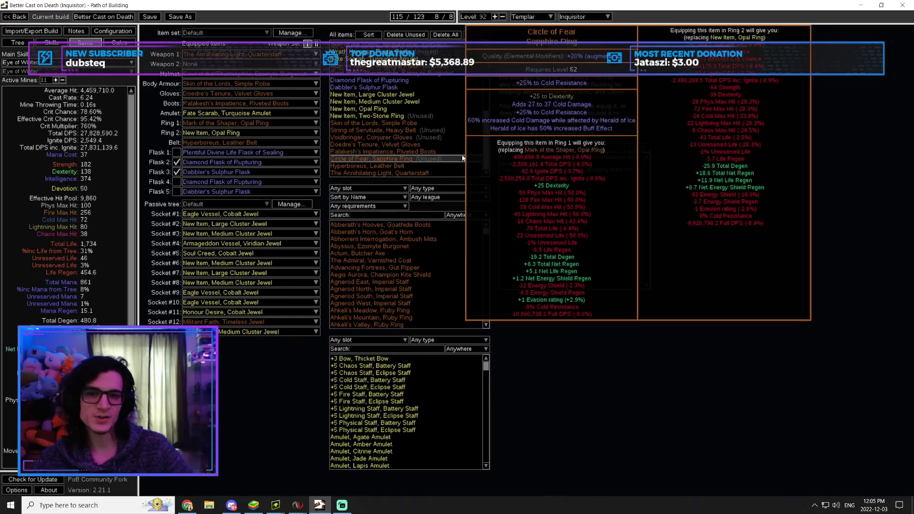
left_click(439, 144)
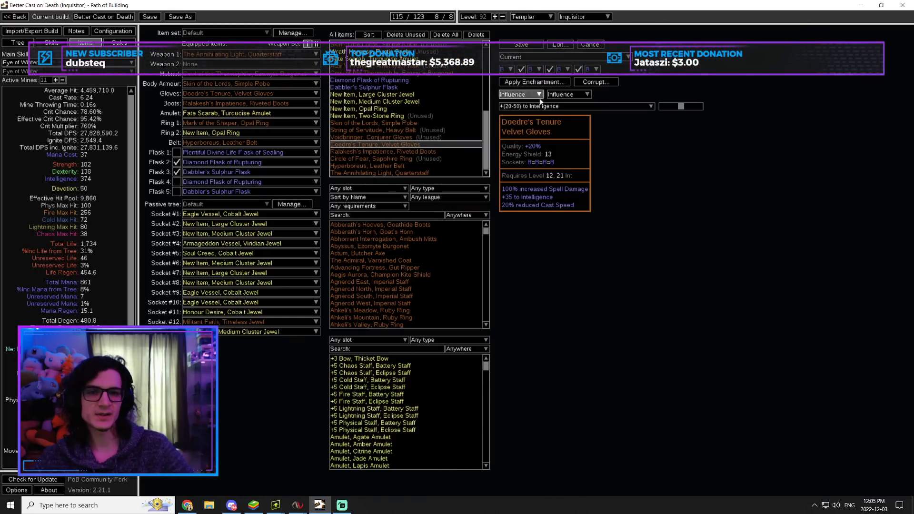
left_click(535, 83)
key("Escape")
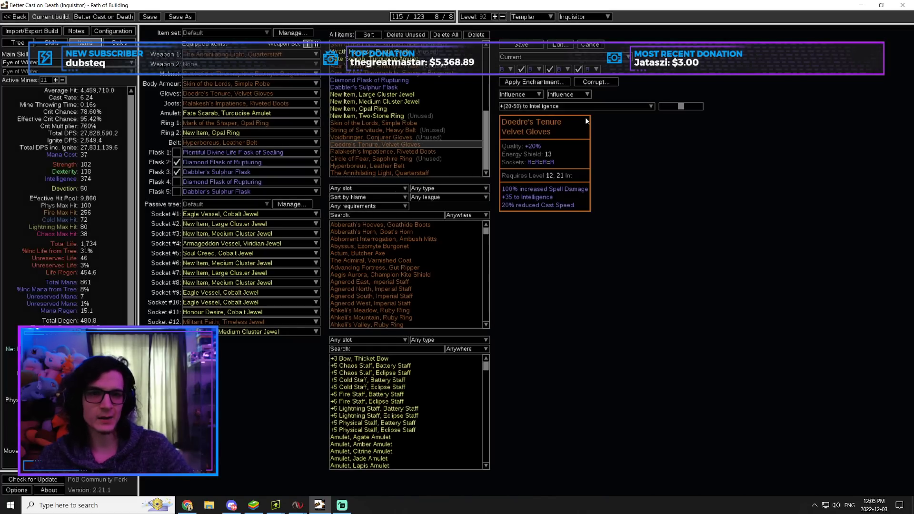
left_click(590, 82)
left_click(456, 241)
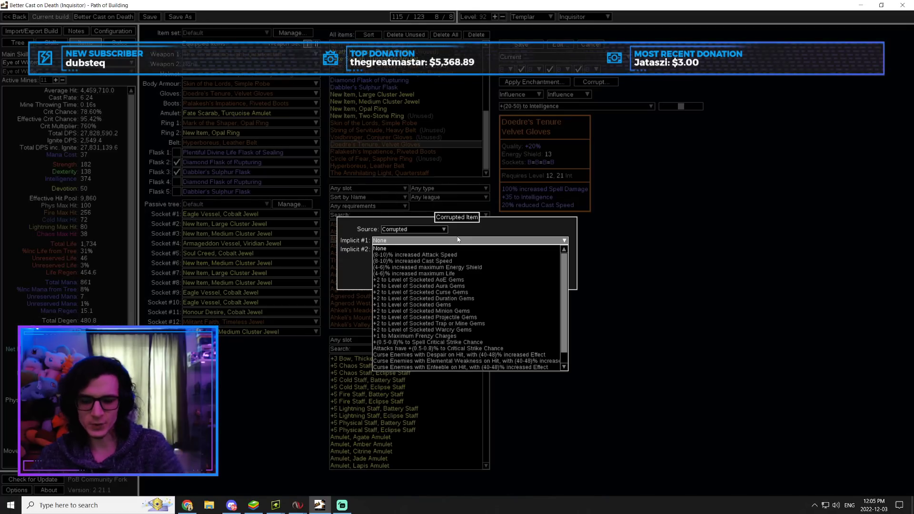
left_click(414, 336)
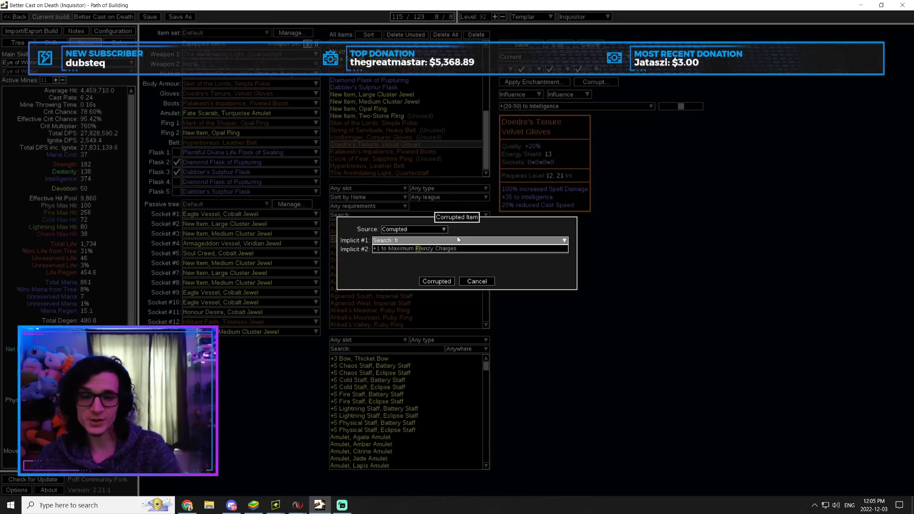
left_click(439, 282)
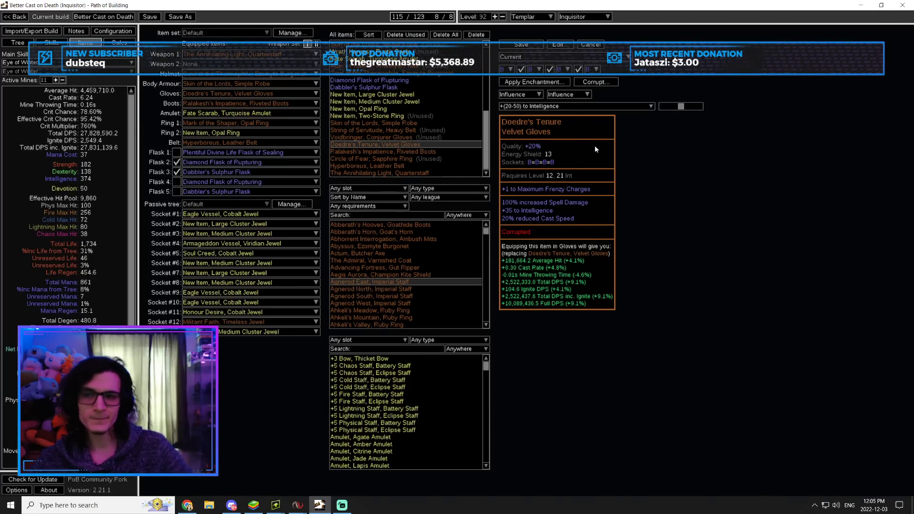
- Preview the Doedre's Tenure gloves corrupted with the +(0.5-0.8)% to Spell Critical Strike Chance implicit, leaving the item unsaved
left_click(595, 82)
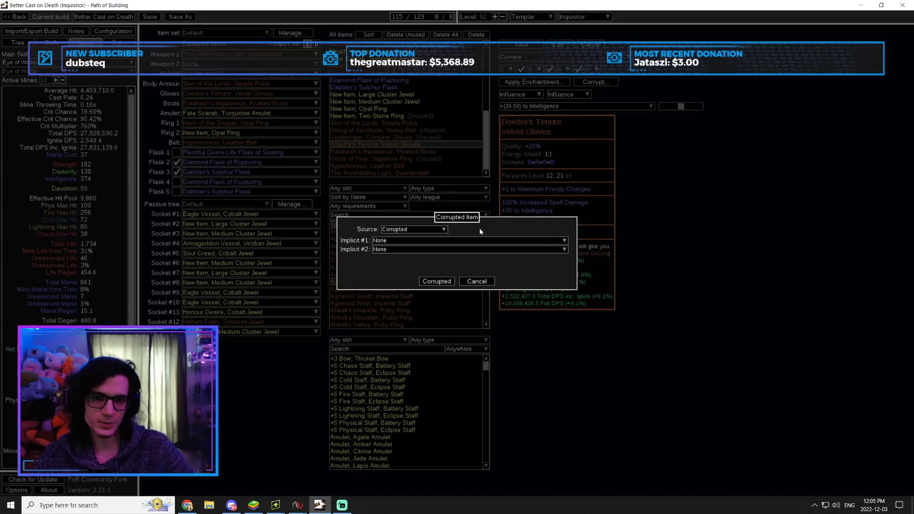
left_click(469, 241)
type("crit")
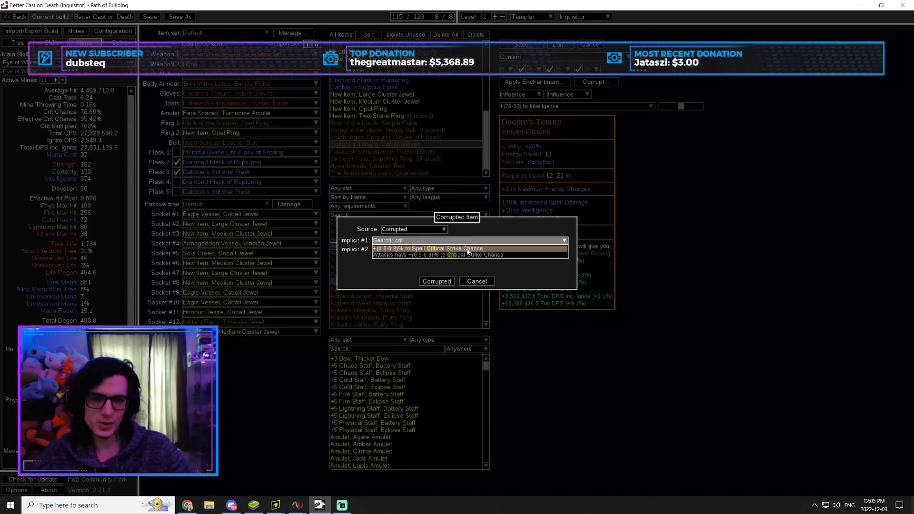
left_click(428, 248)
left_click(435, 279)
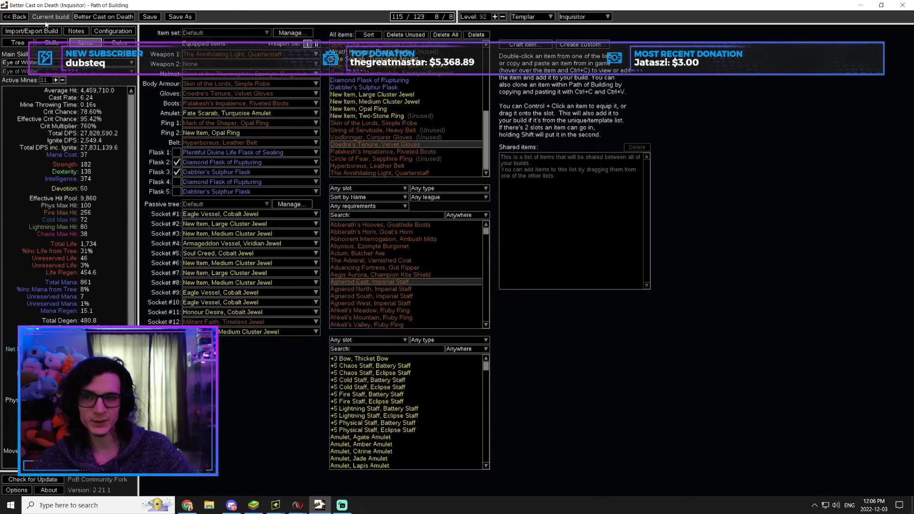
- Review the Eye of Winter gem links, including the Empower support gem's details
left_click(51, 43)
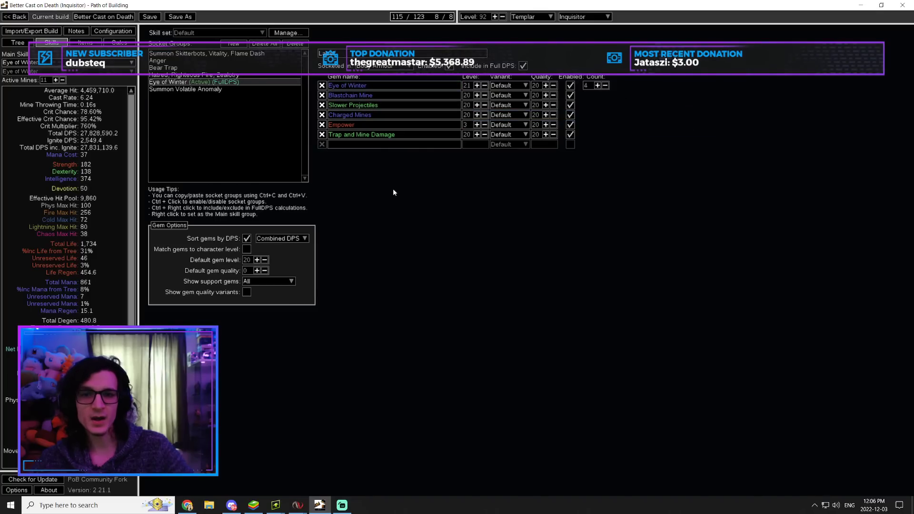
mouse_move(380, 117)
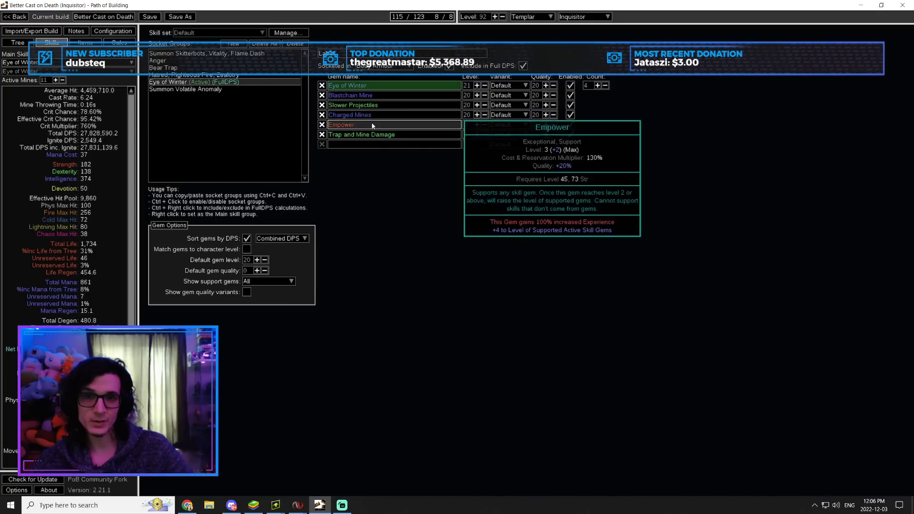
key("ctrl+1")
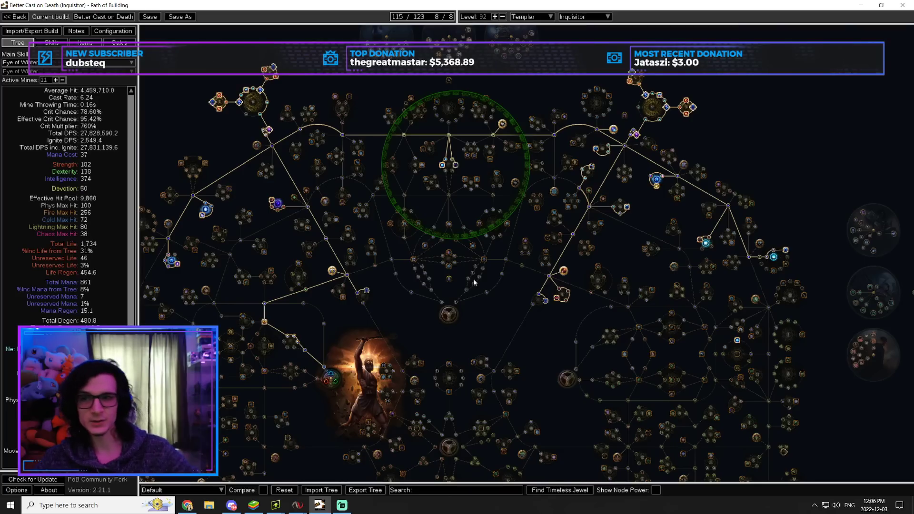
left_click(79, 43)
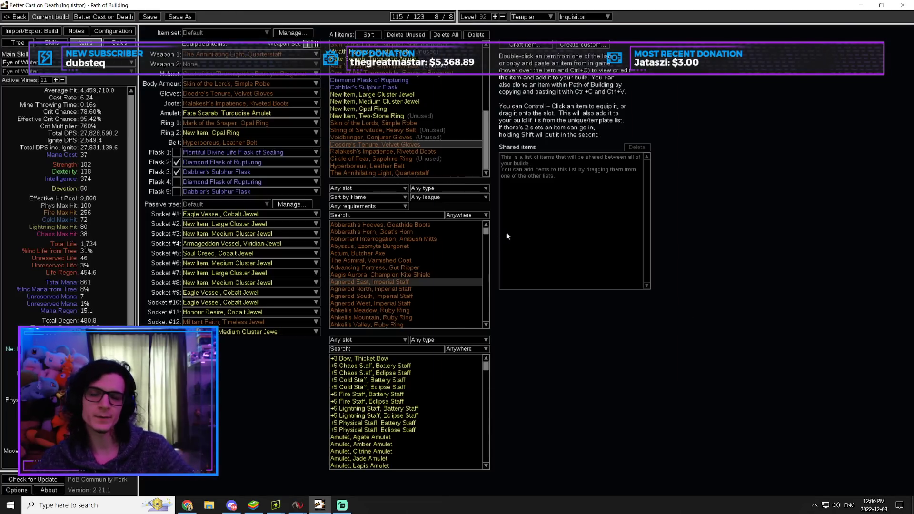
key("ctrl+1")
scroll(521, 313, "up", 2)
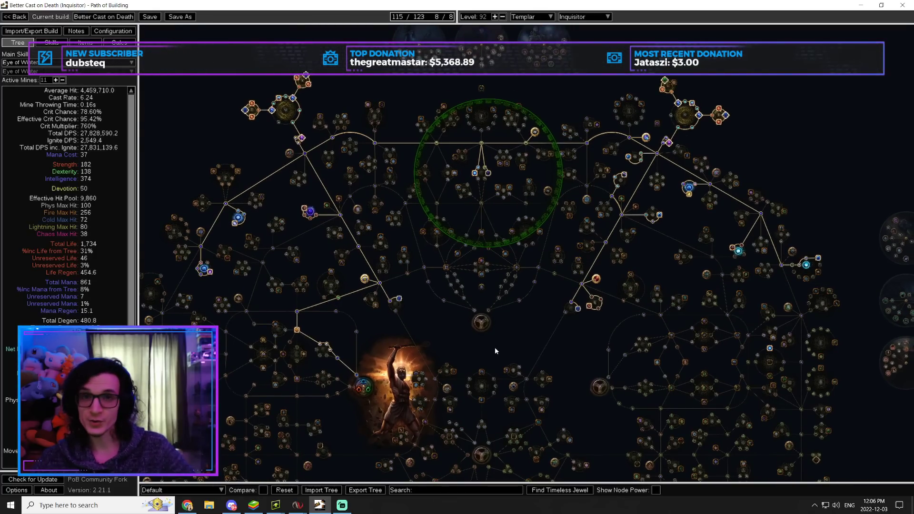
mouse_move(495, 347)
left_mouse_down()
mouse_move(480, 359)
mouse_move(505, 342)
left_mouse_up()
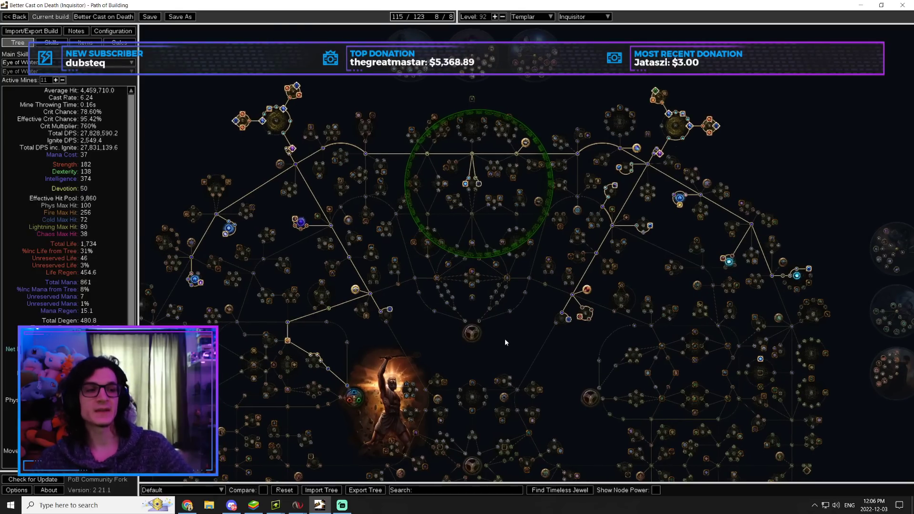